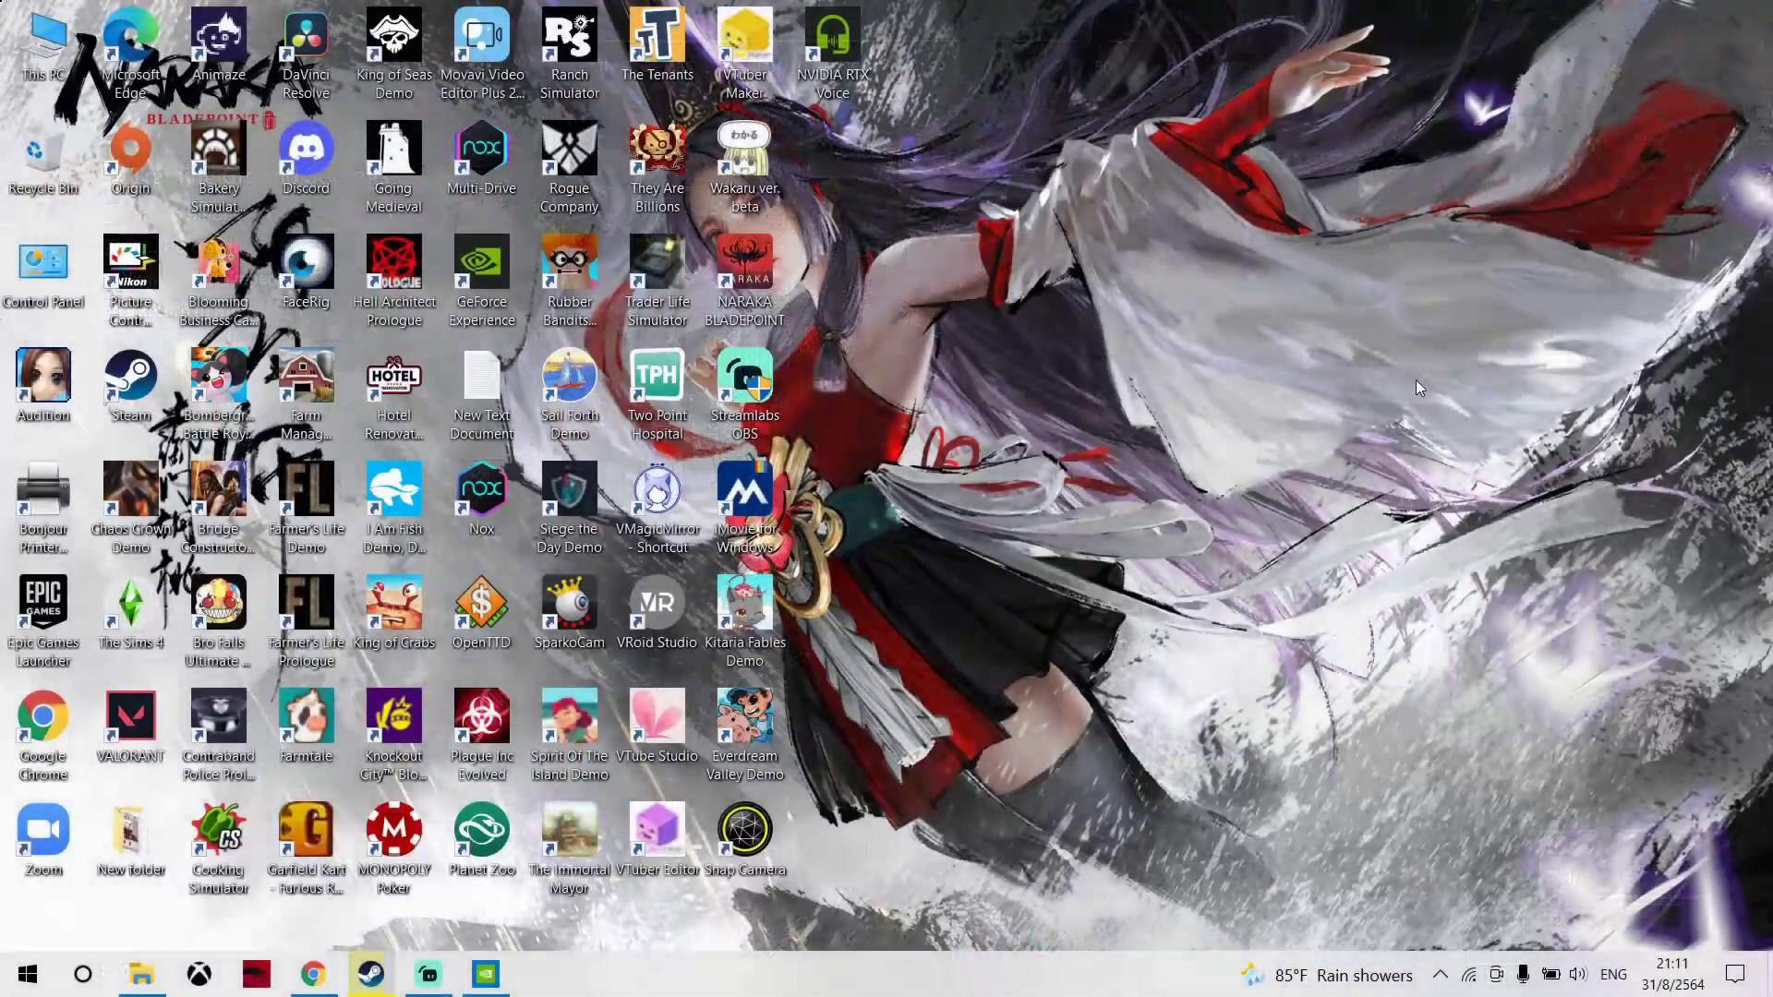
# - Open the NVIDIA Control Panel from the desktop
pyautogui.rightClick(1329, 388)
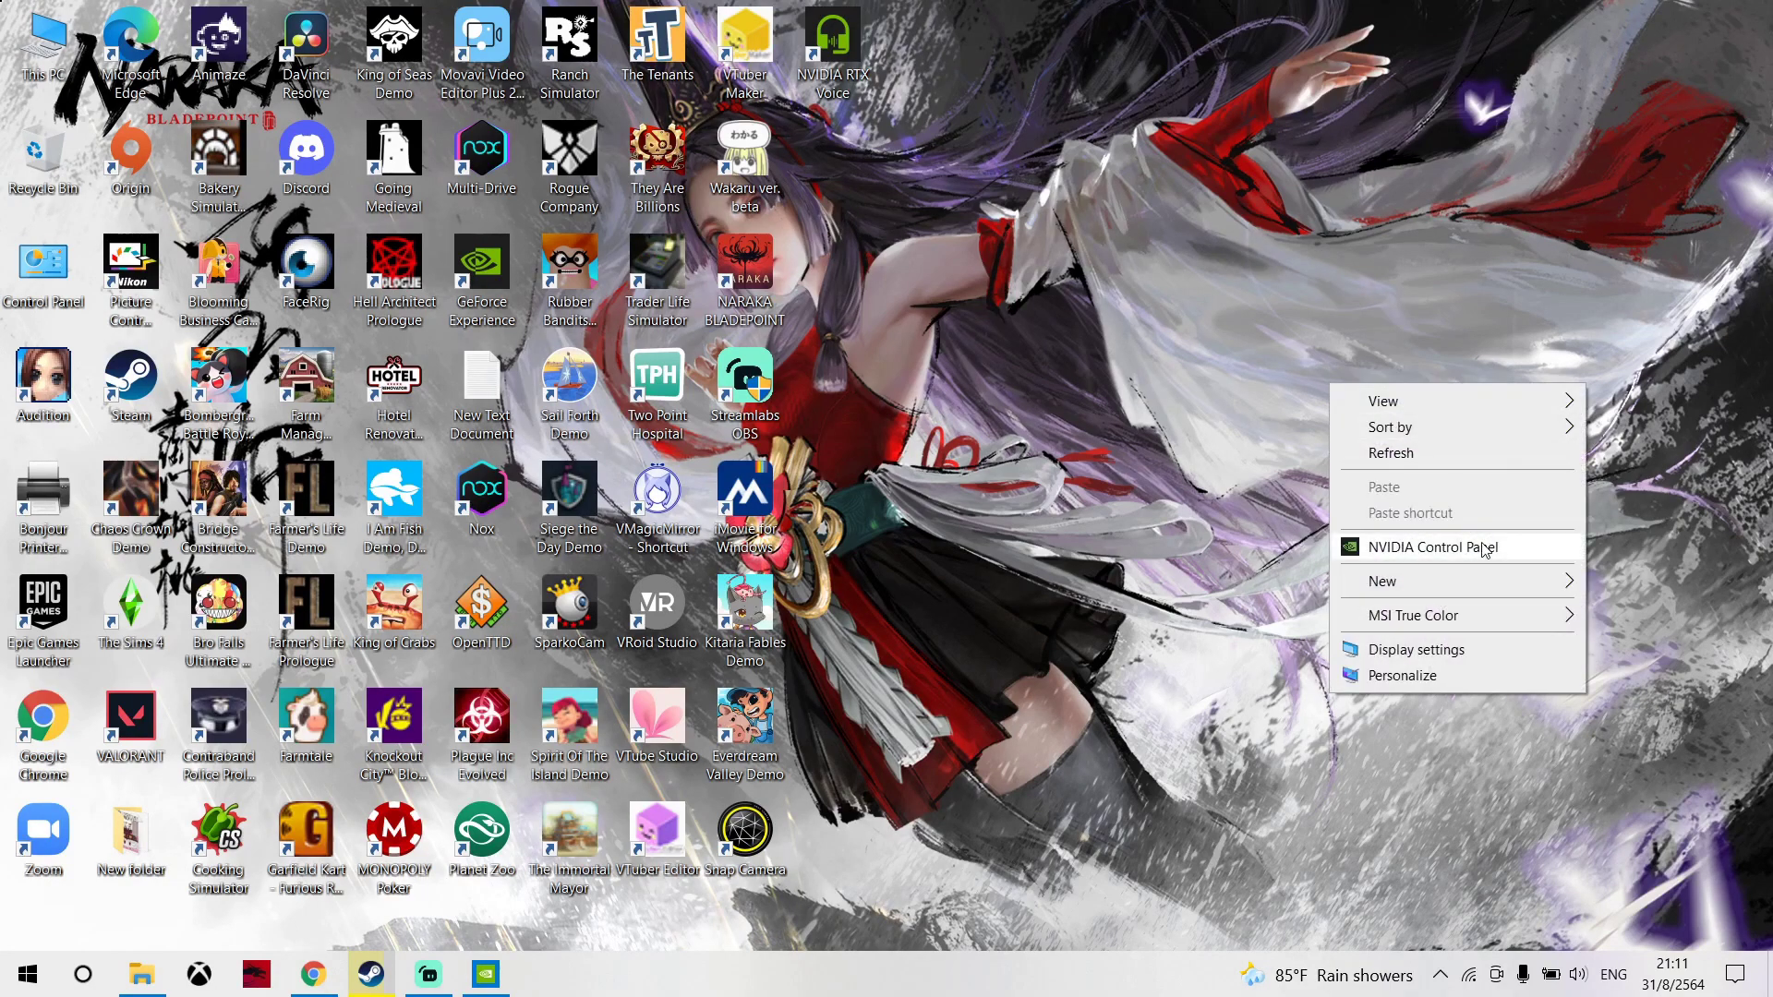
pyautogui.rightClick(1244, 392)
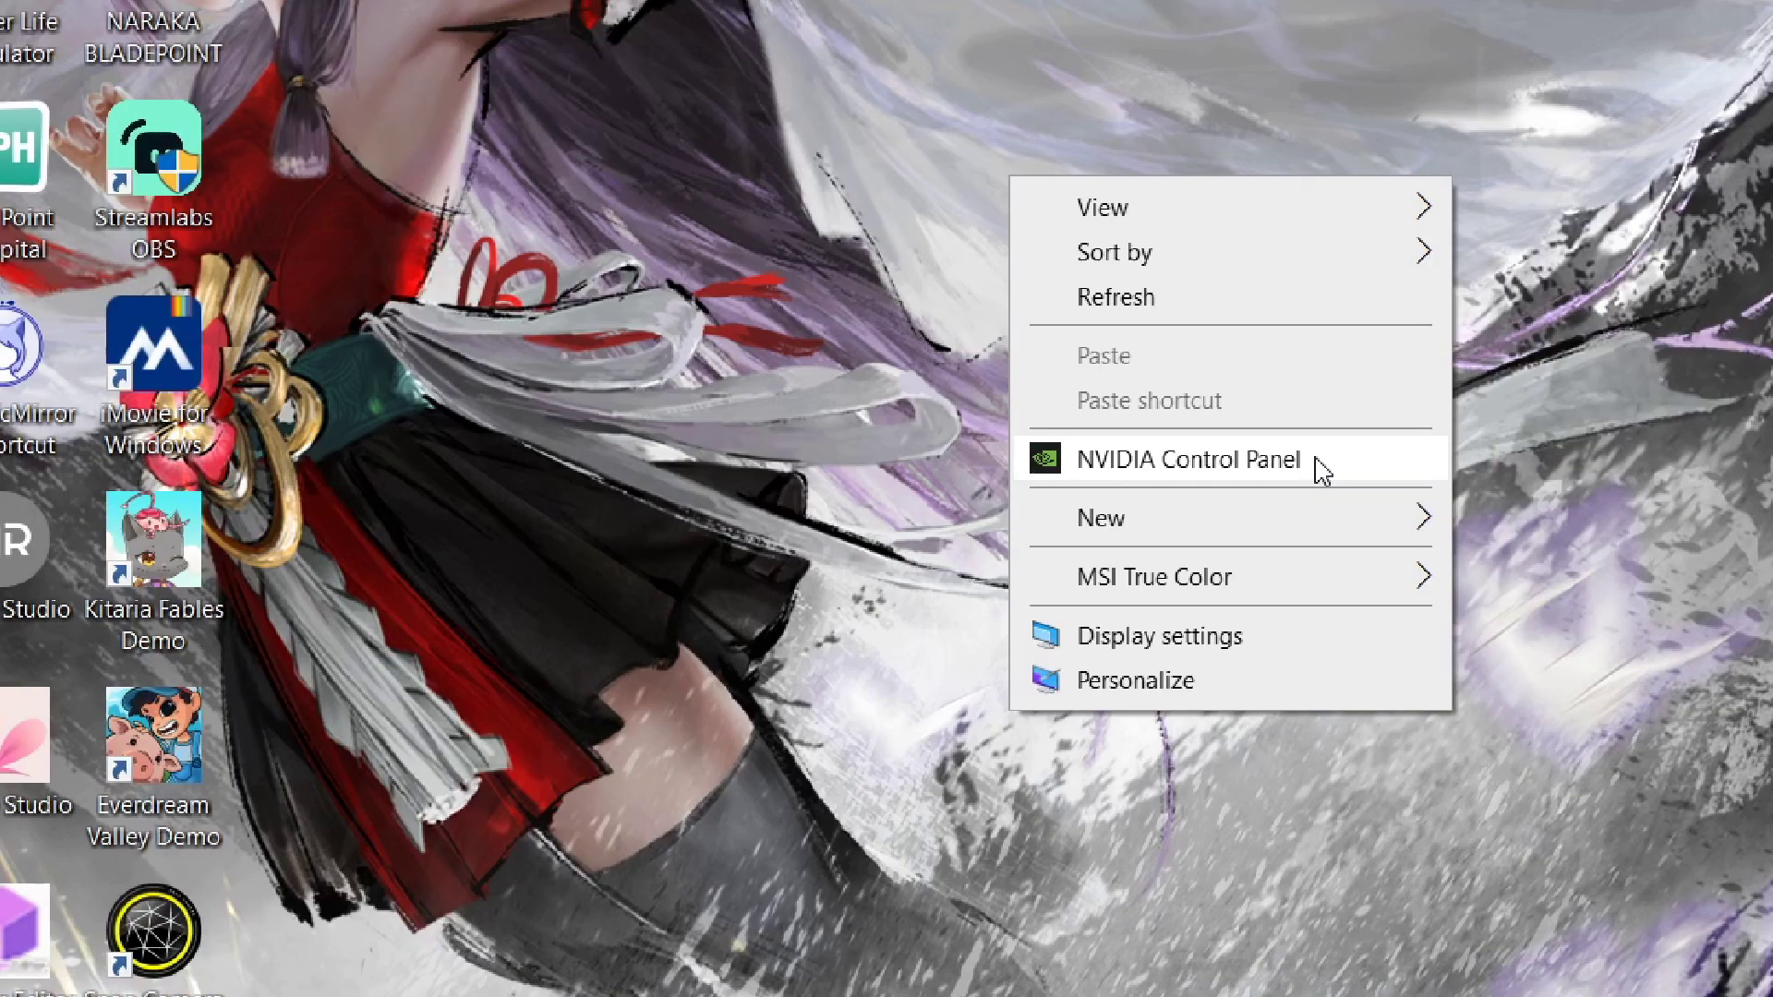
pyautogui.click(1319, 462)
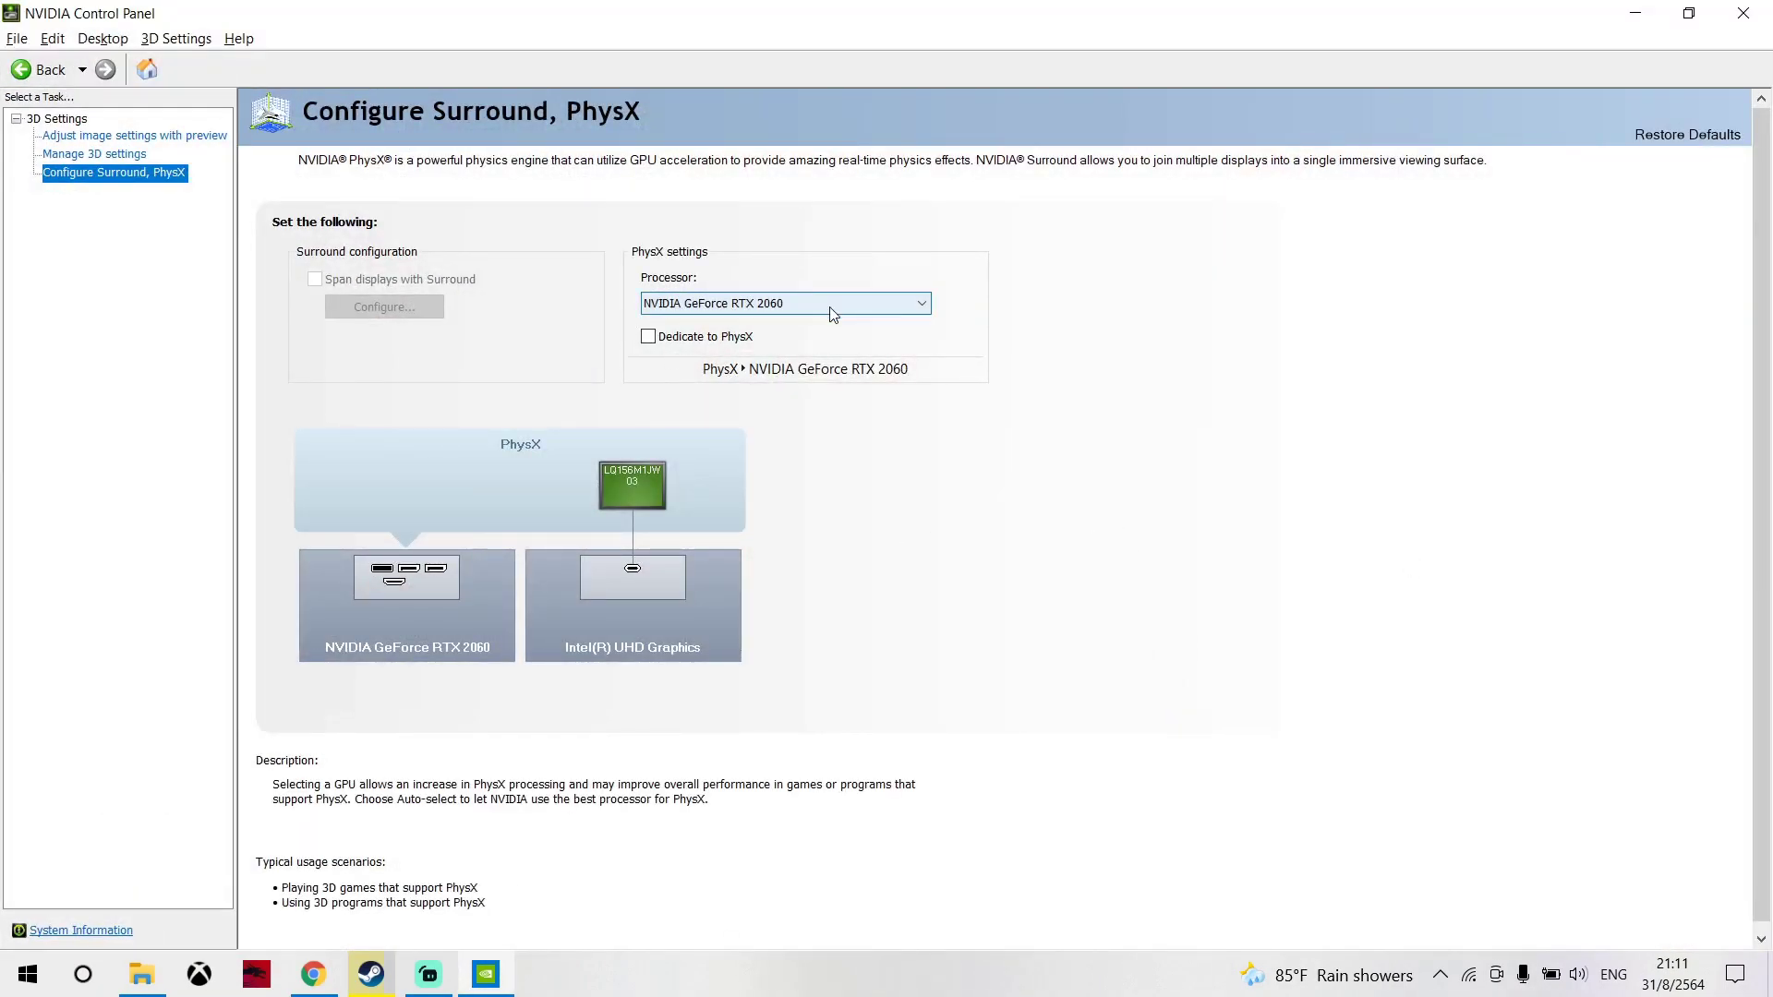
# - Look through the Manage 3D settings and Configure Surround, PhysX pages
pyautogui.click(139, 154)
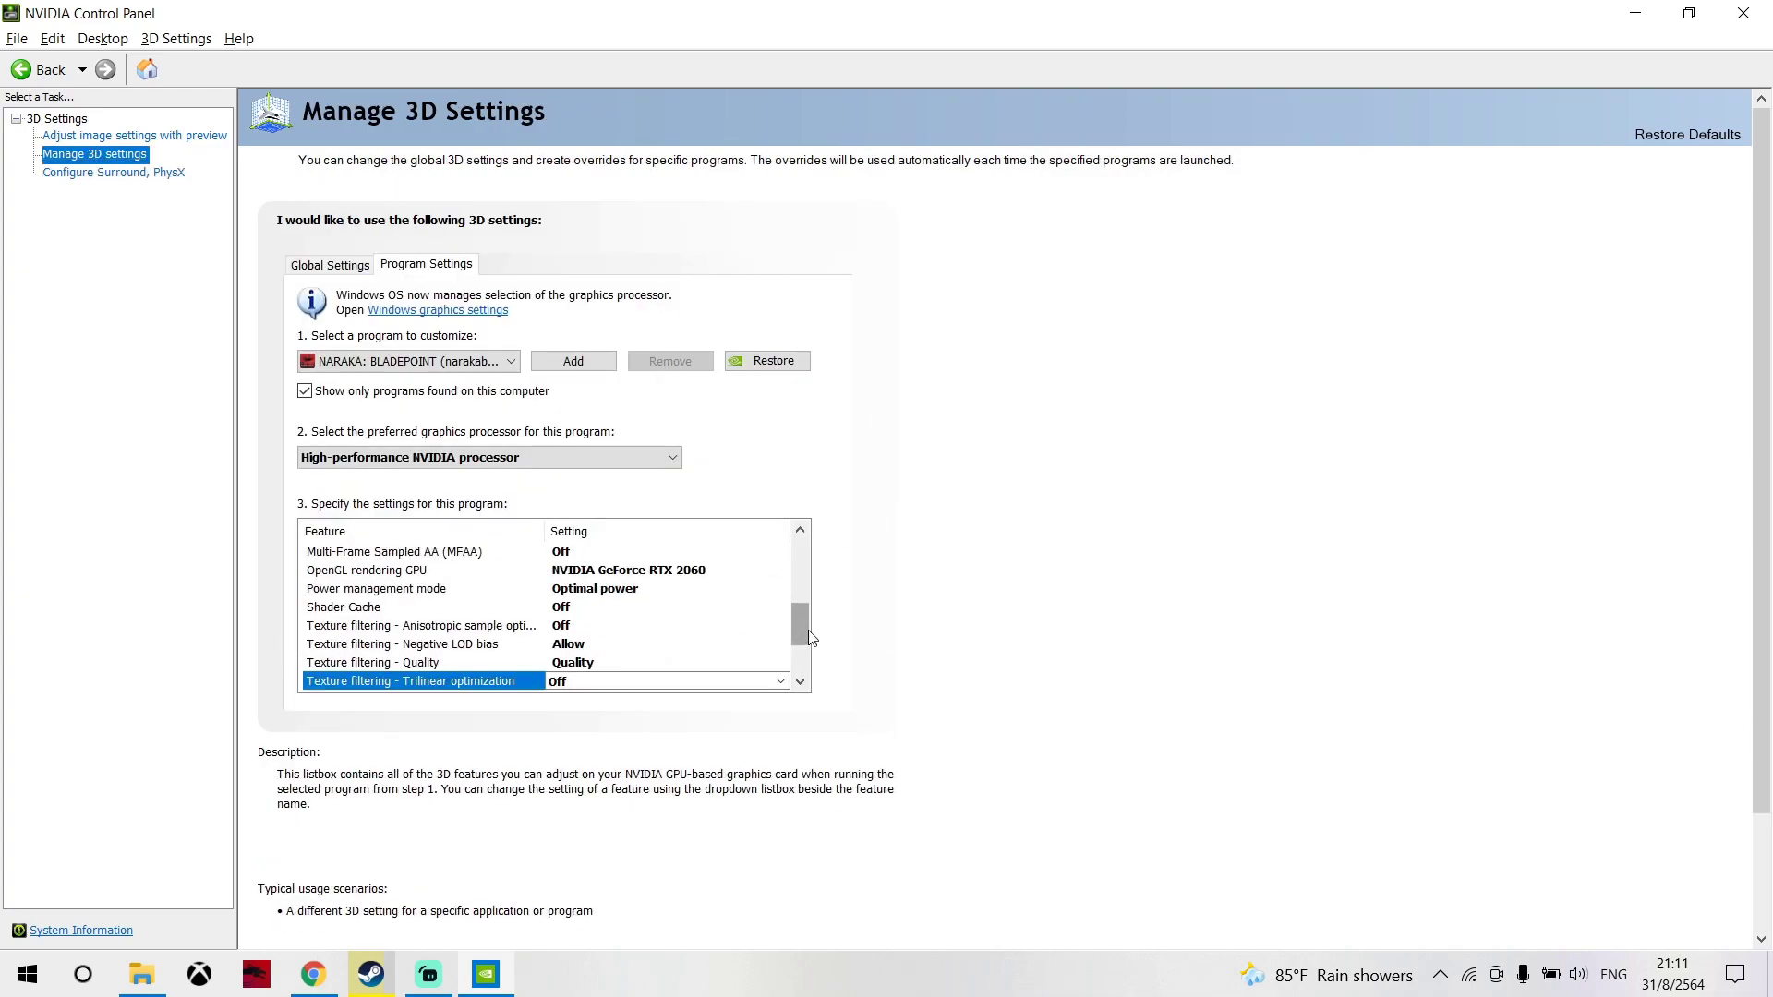
pyautogui.click(107, 176)
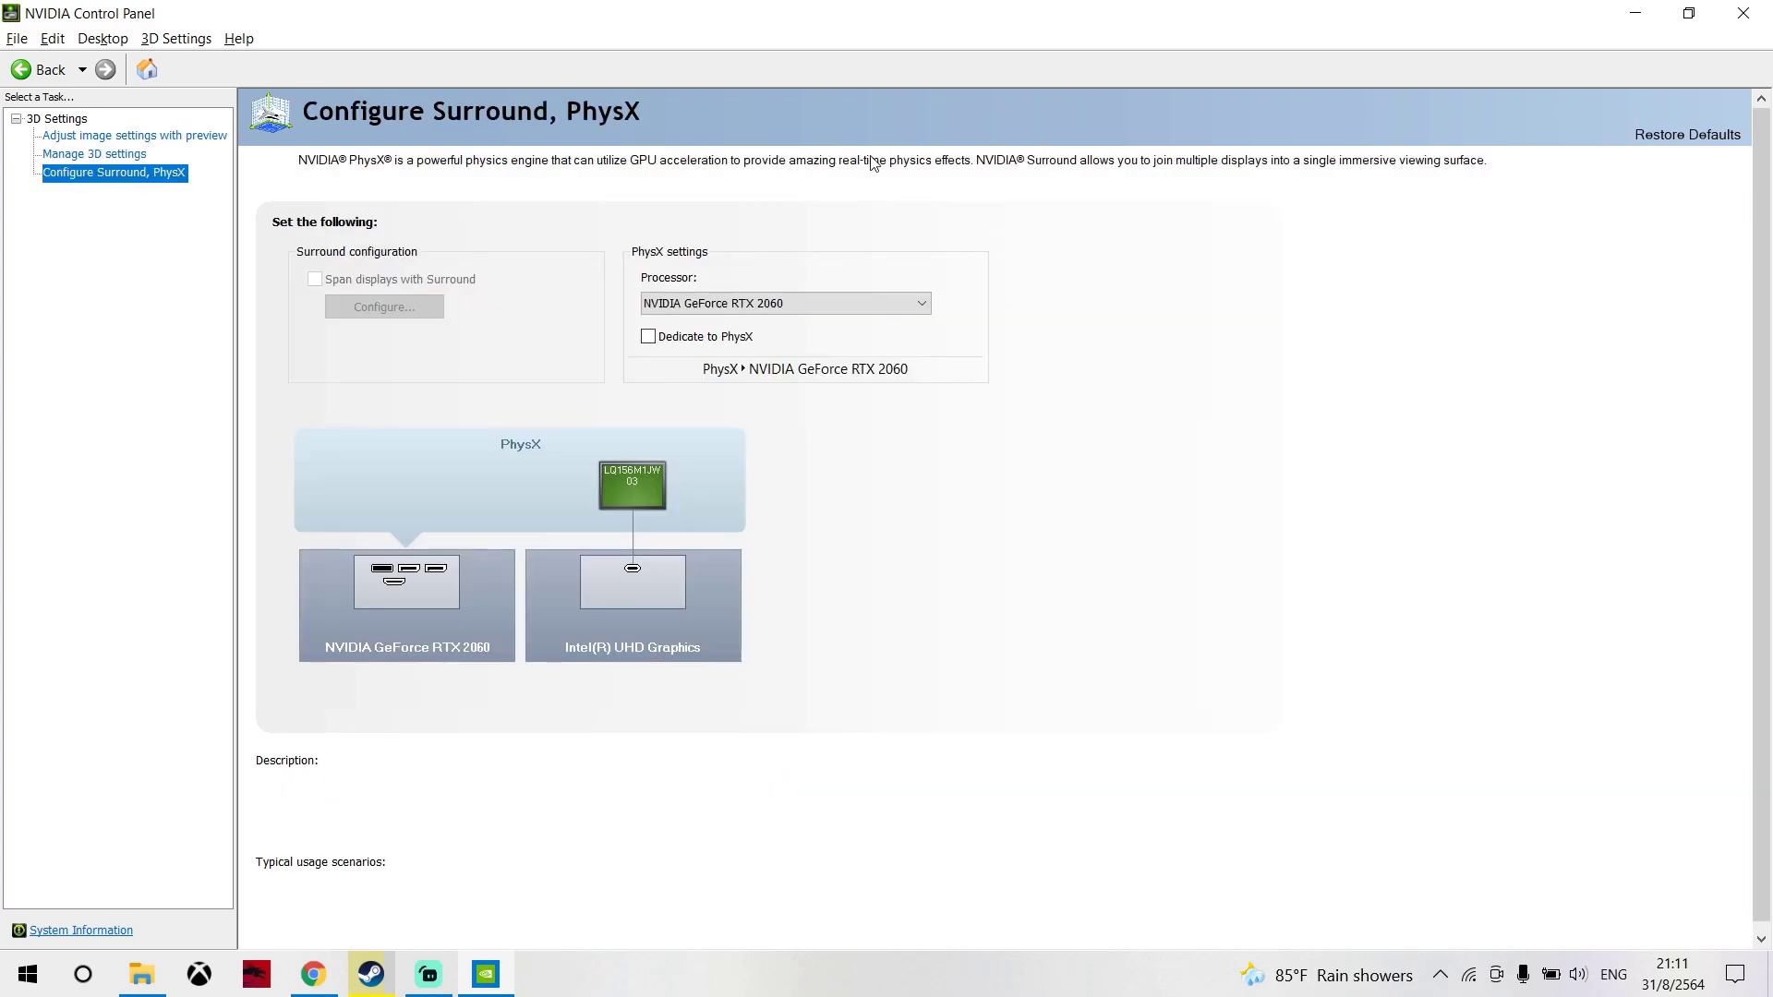
pyautogui.click(115, 157)
pyautogui.click(111, 174)
# - Set the image settings with preview to use my preference emphasizing Performance, and apply the change
pyautogui.click(55, 137)
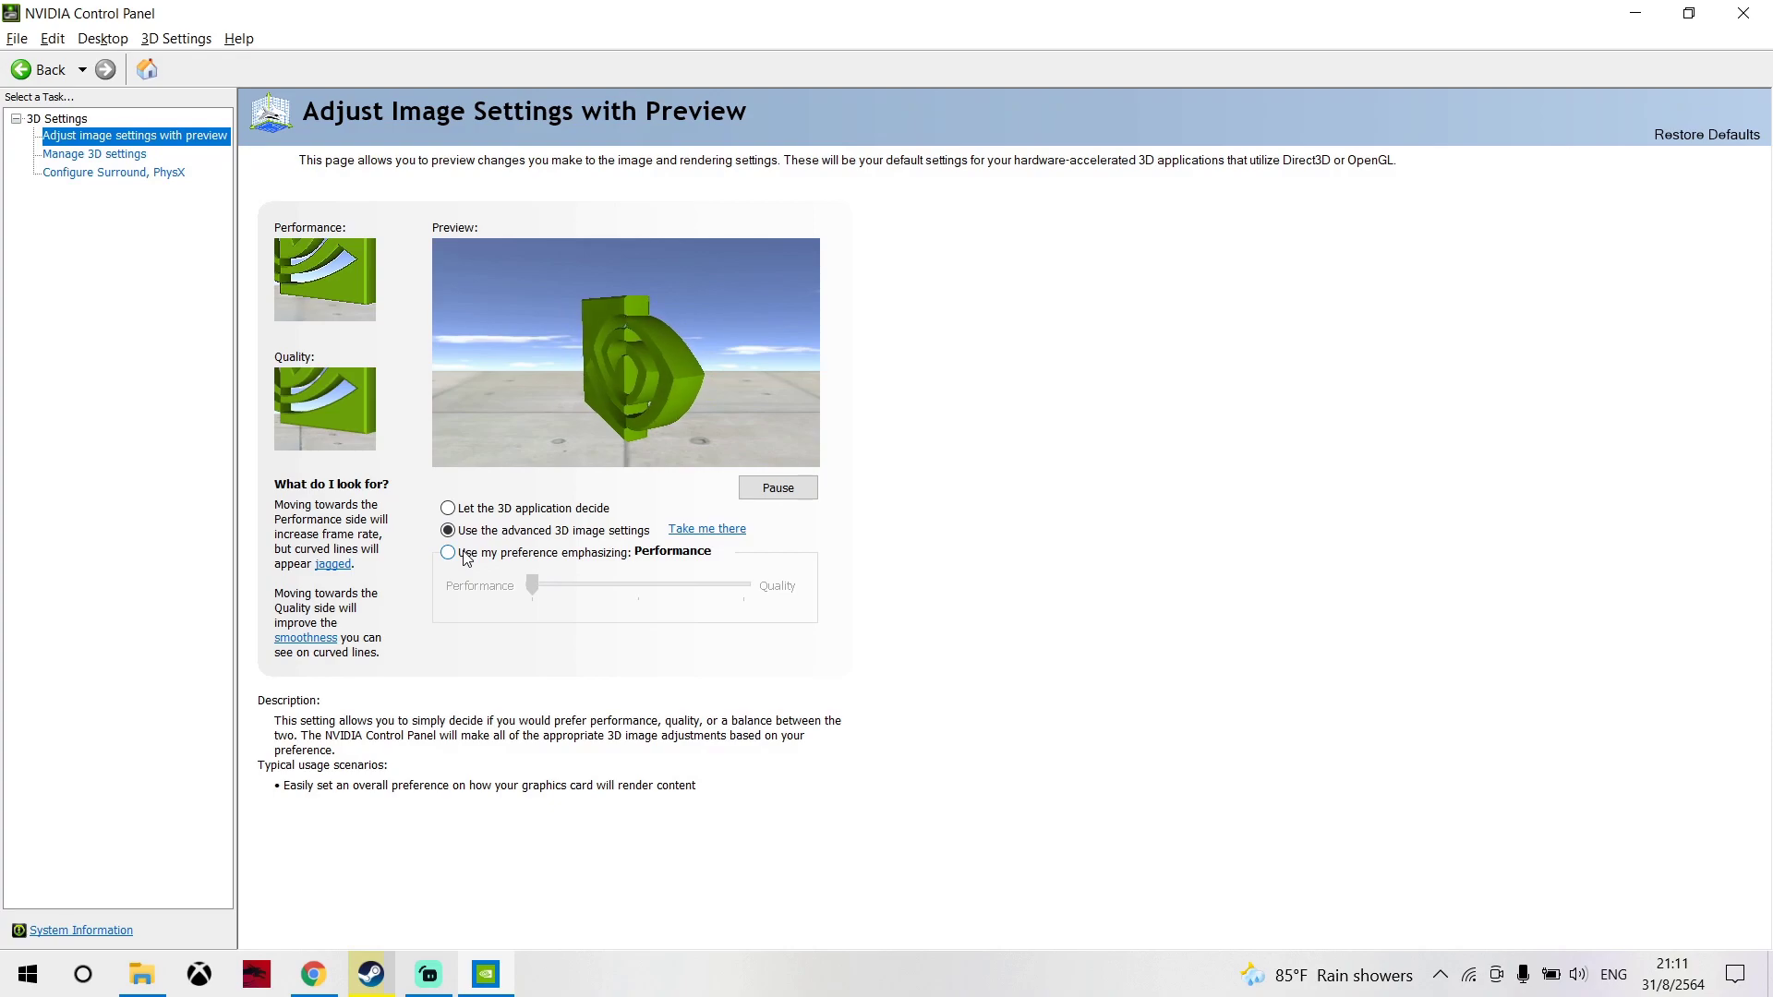
pyautogui.click(479, 510)
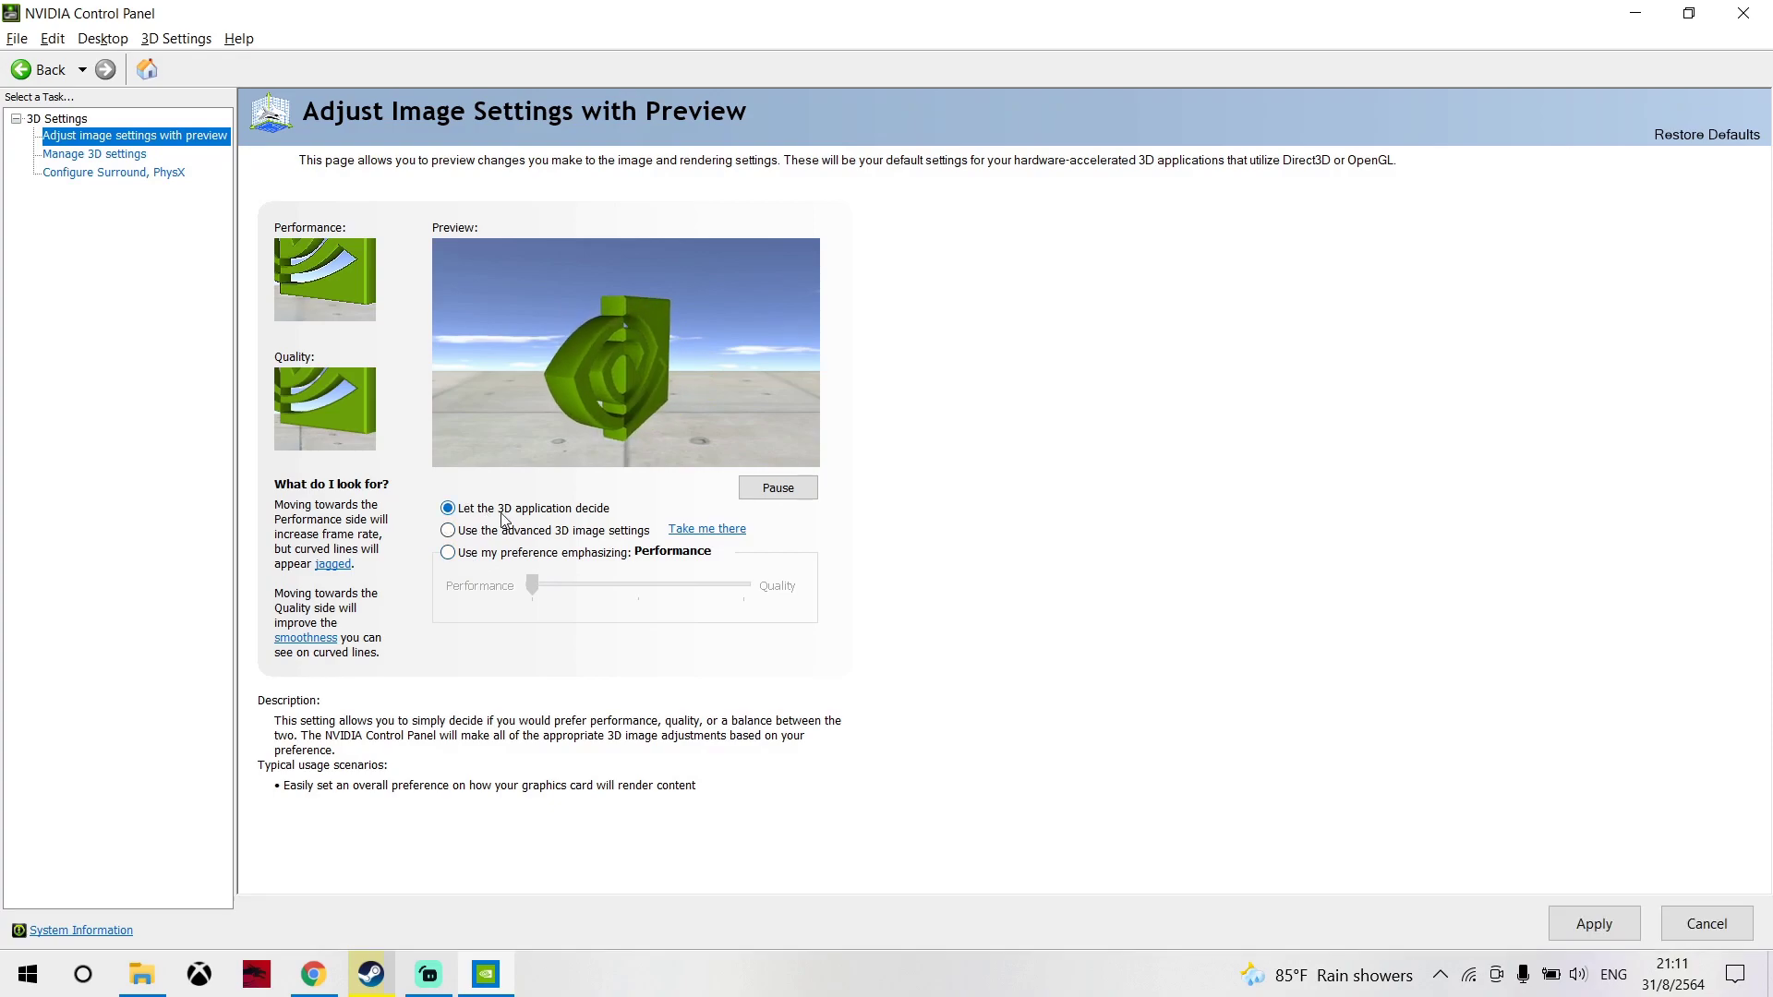
pyautogui.click(496, 557)
pyautogui.moveTo(532, 585); pyautogui.dragTo(831, 618)
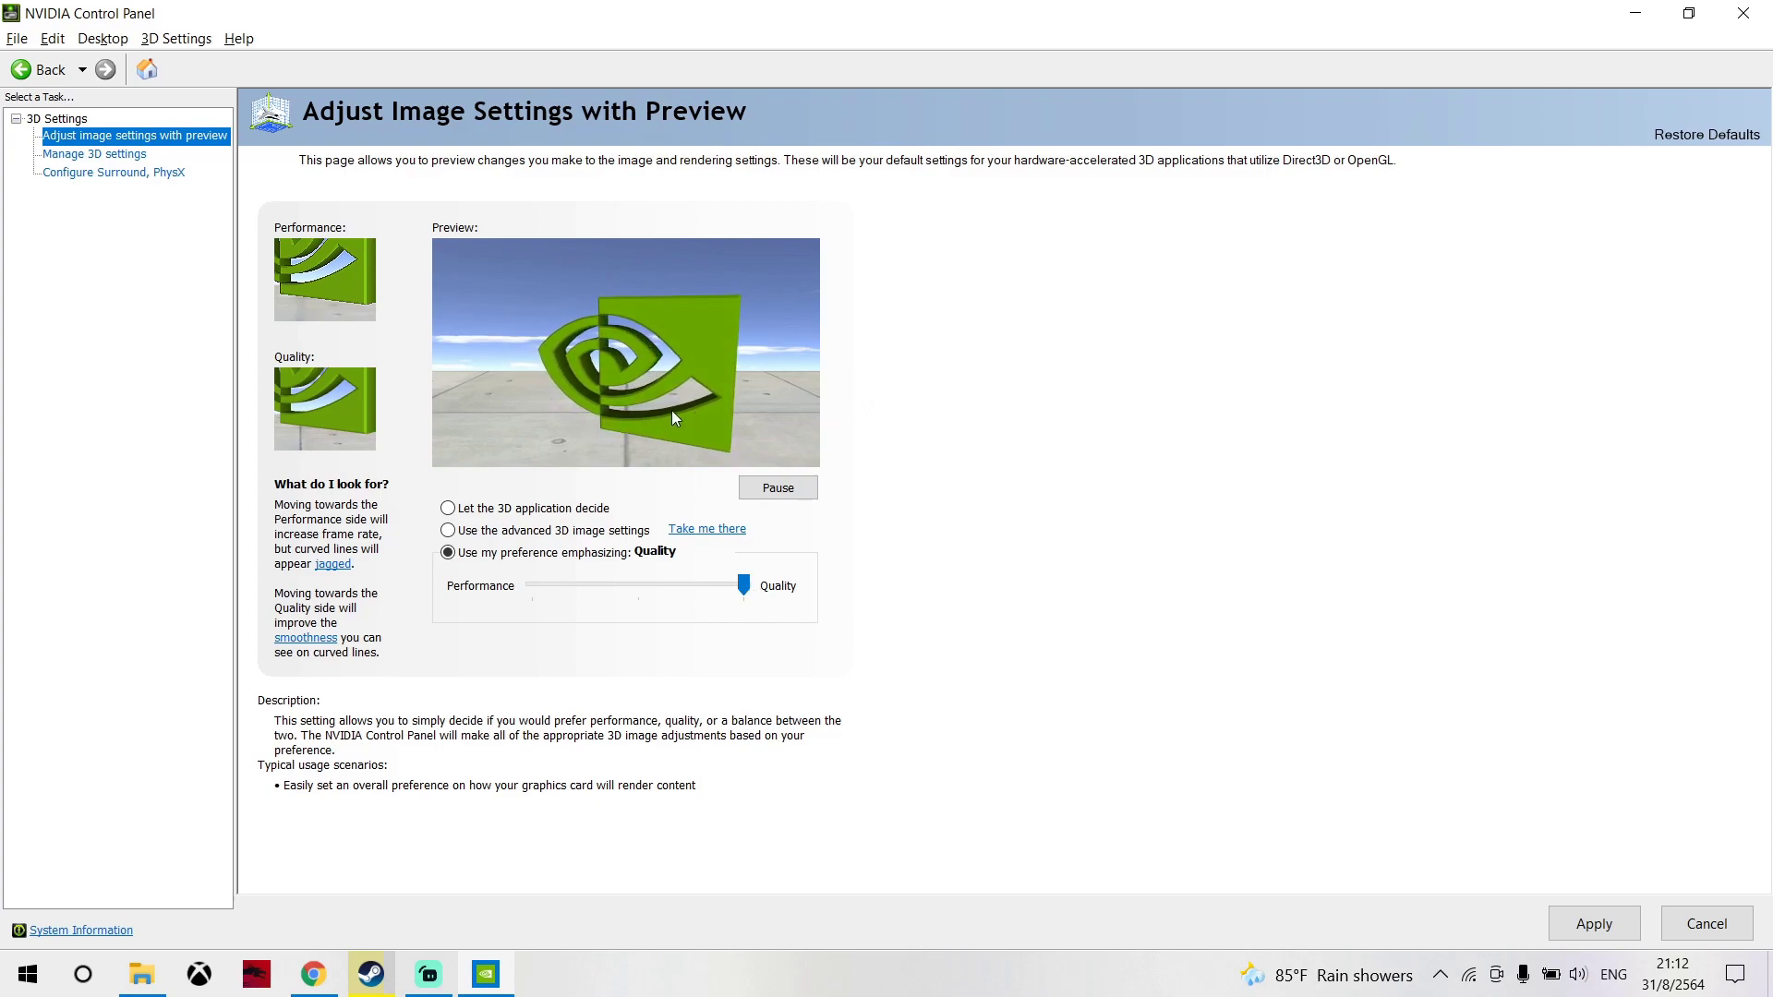
pyautogui.moveTo(736, 587); pyautogui.dragTo(396, 582)
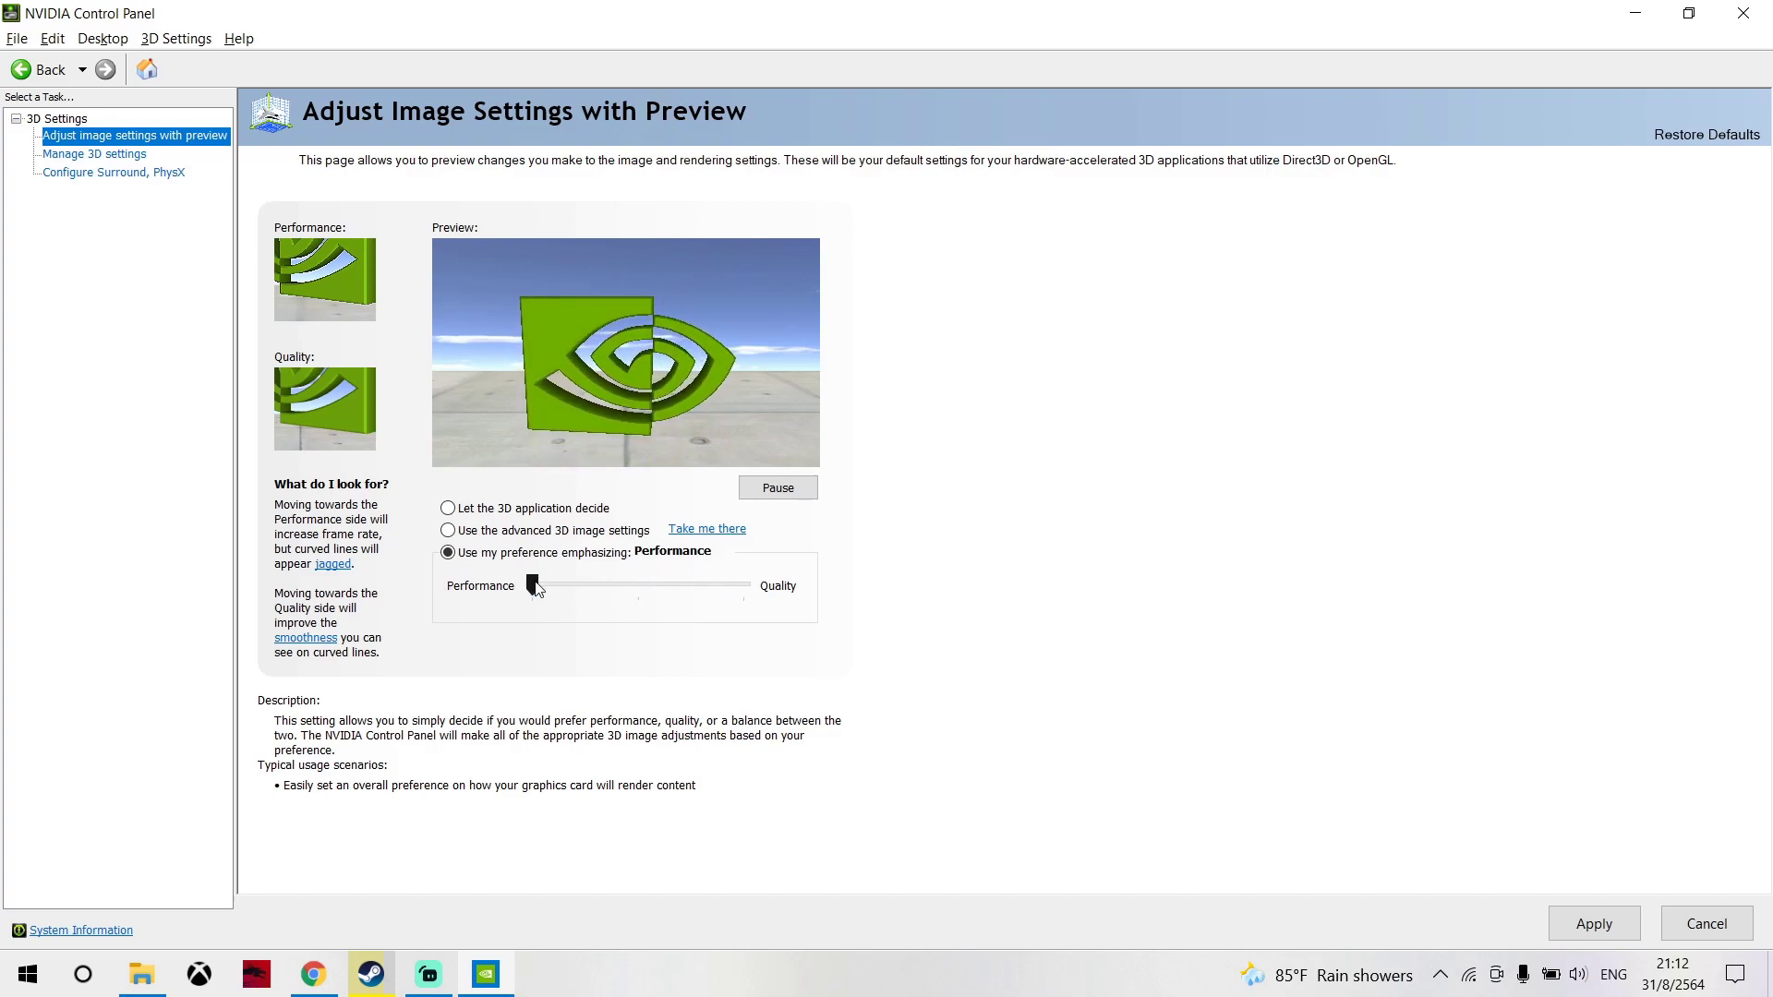
pyautogui.click(1620, 937)
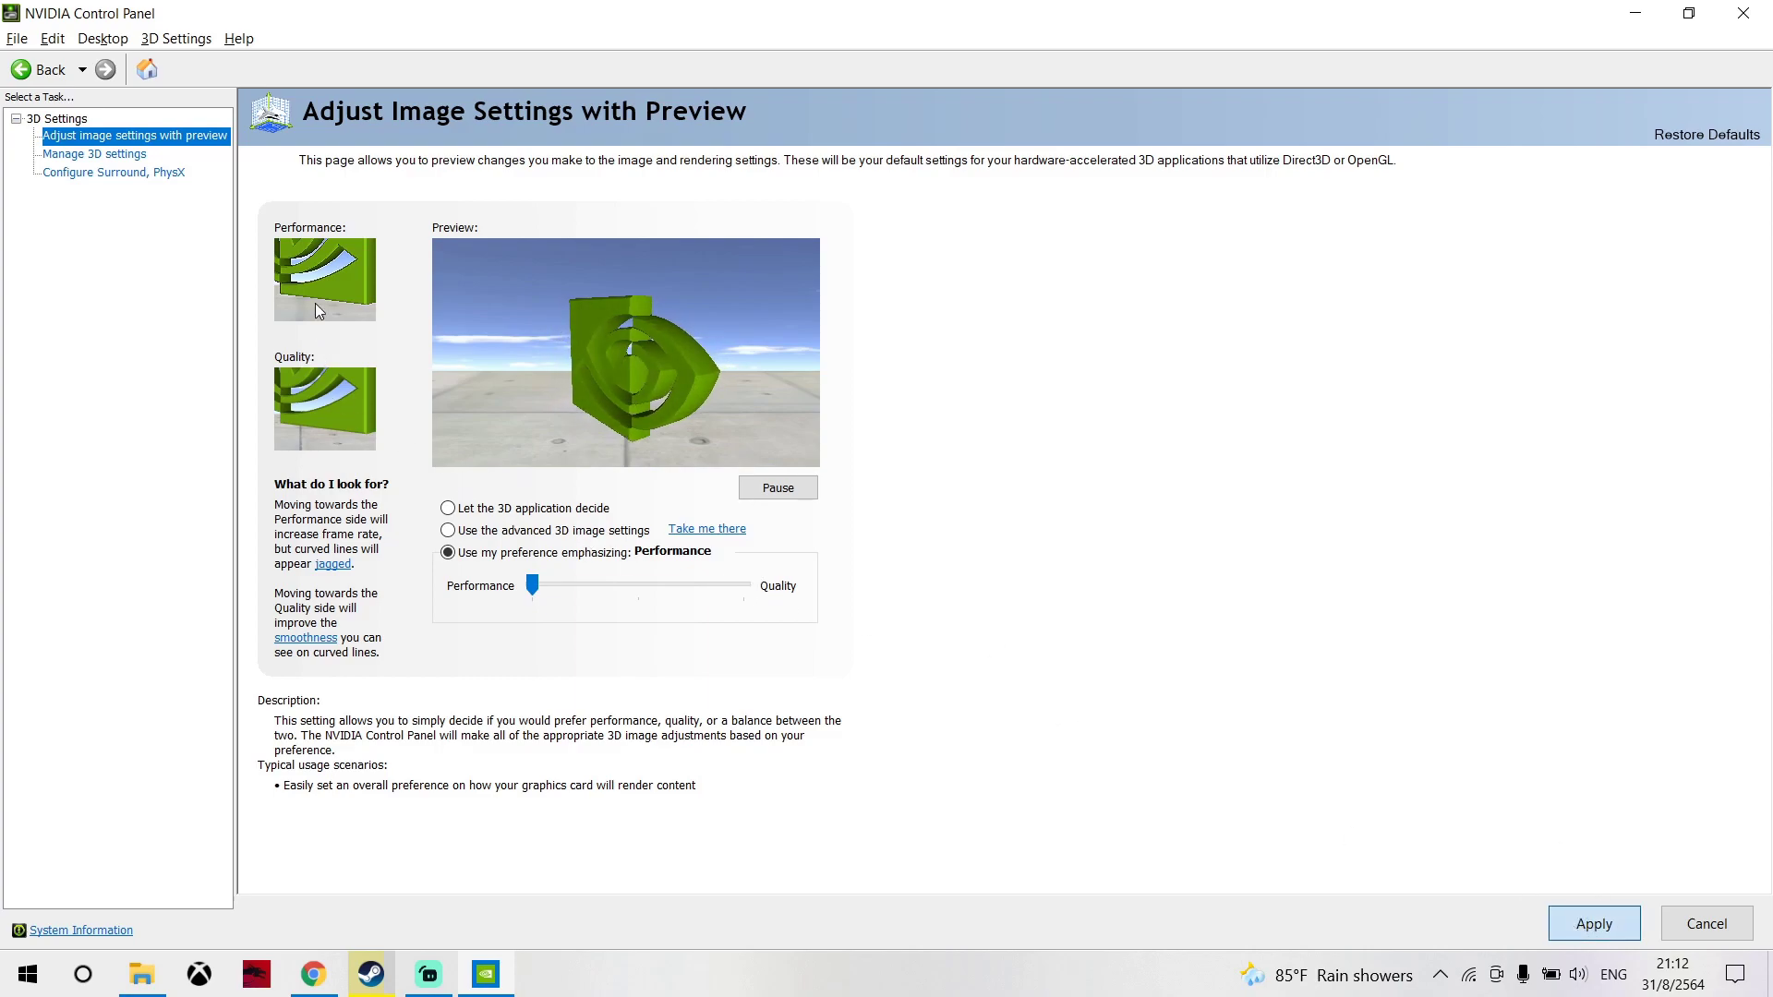
# - Open the Manage 3D settings page and check the program list with NARAKA: BLADEPOINT selected
pyautogui.click(95, 154)
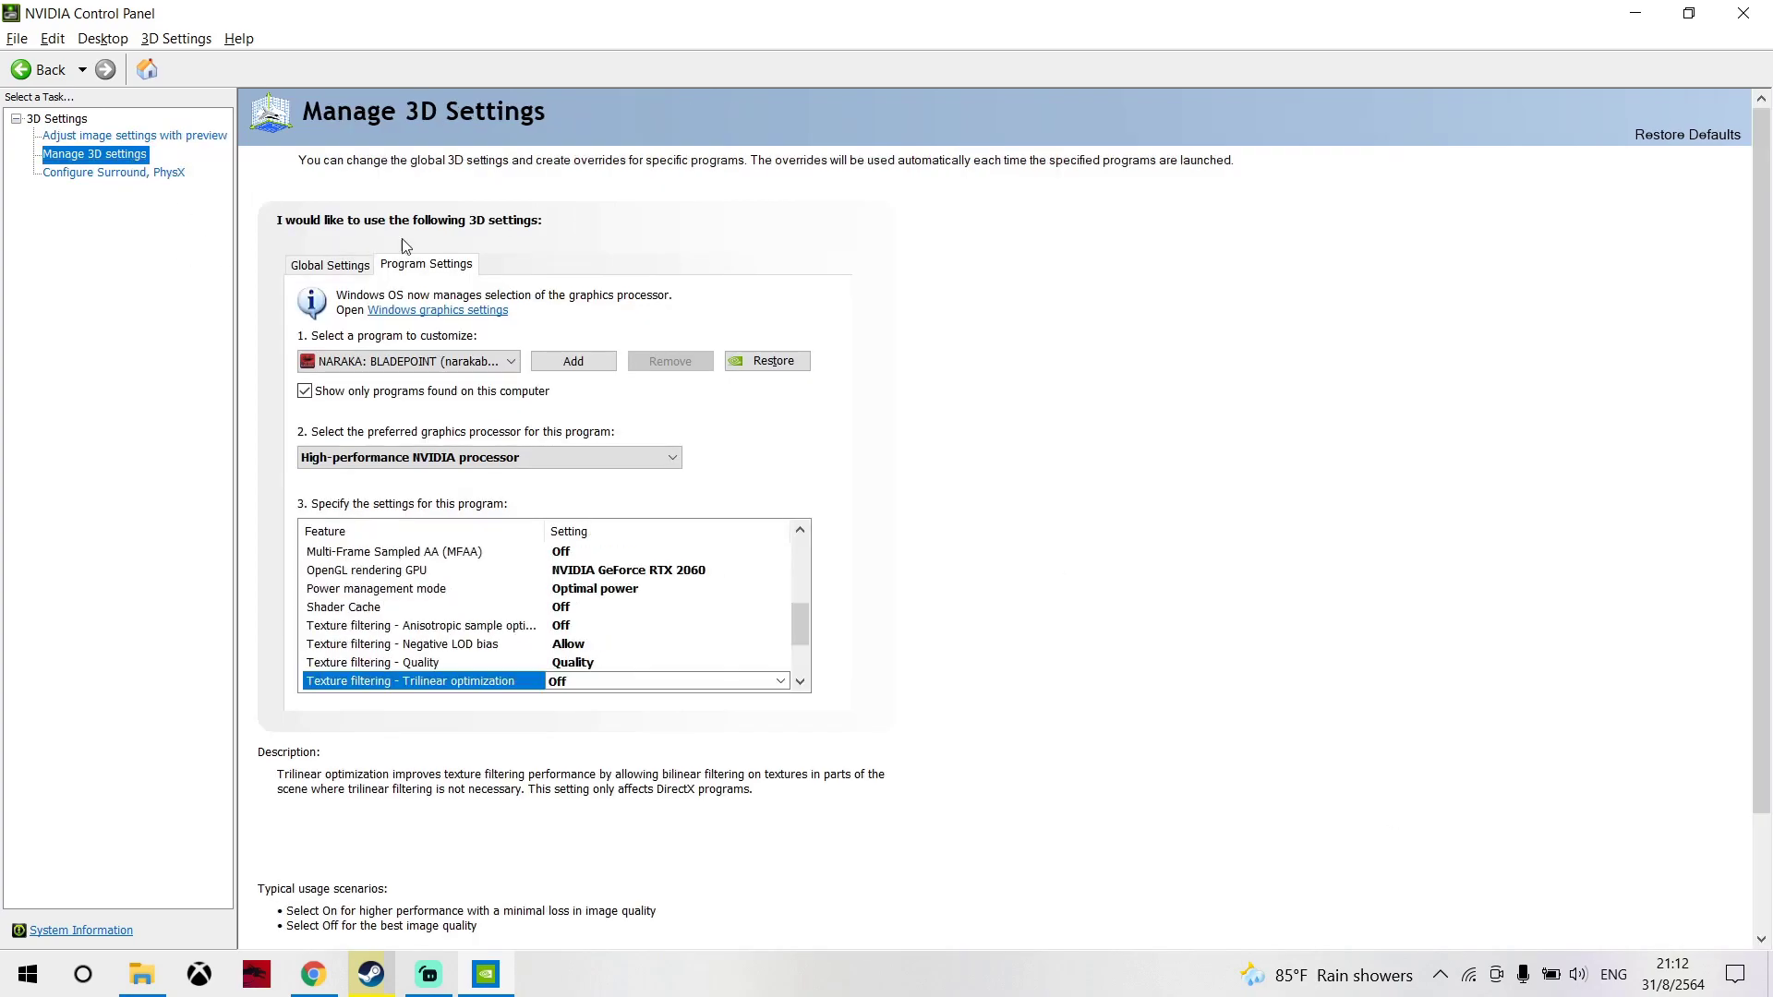
pyautogui.click(134, 136)
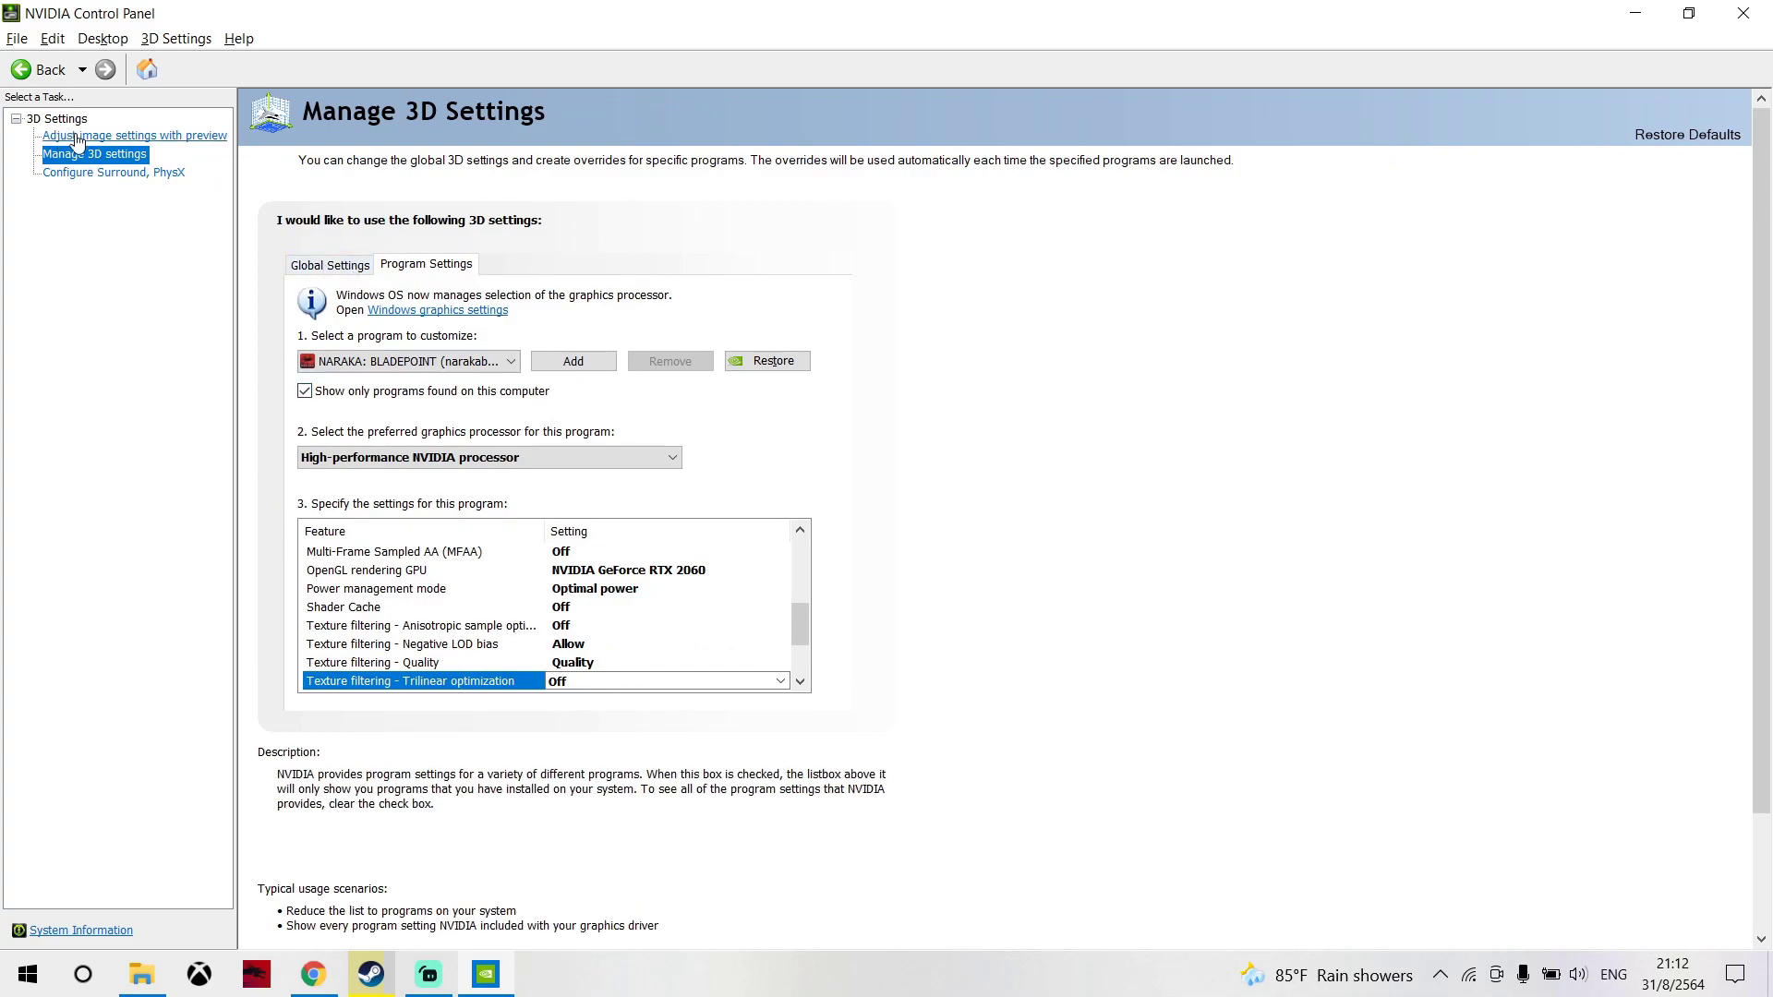
pyautogui.click(95, 154)
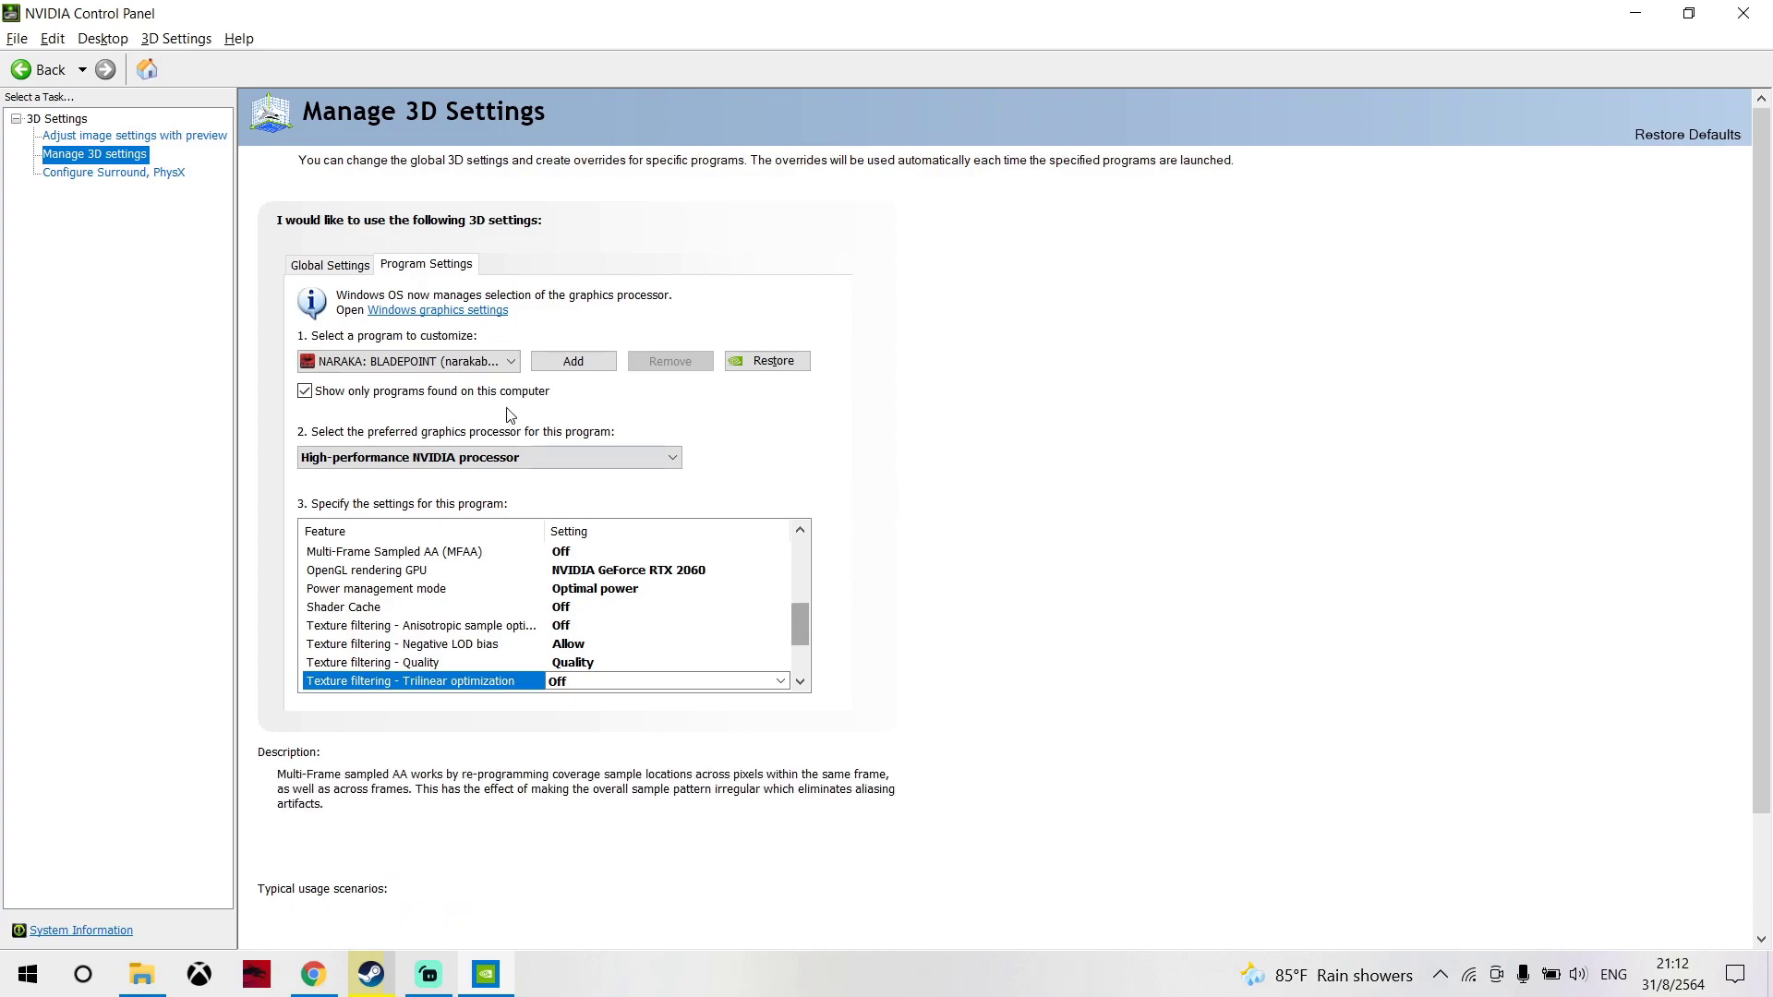
pyautogui.click(467, 361)
pyautogui.click(1053, 369)
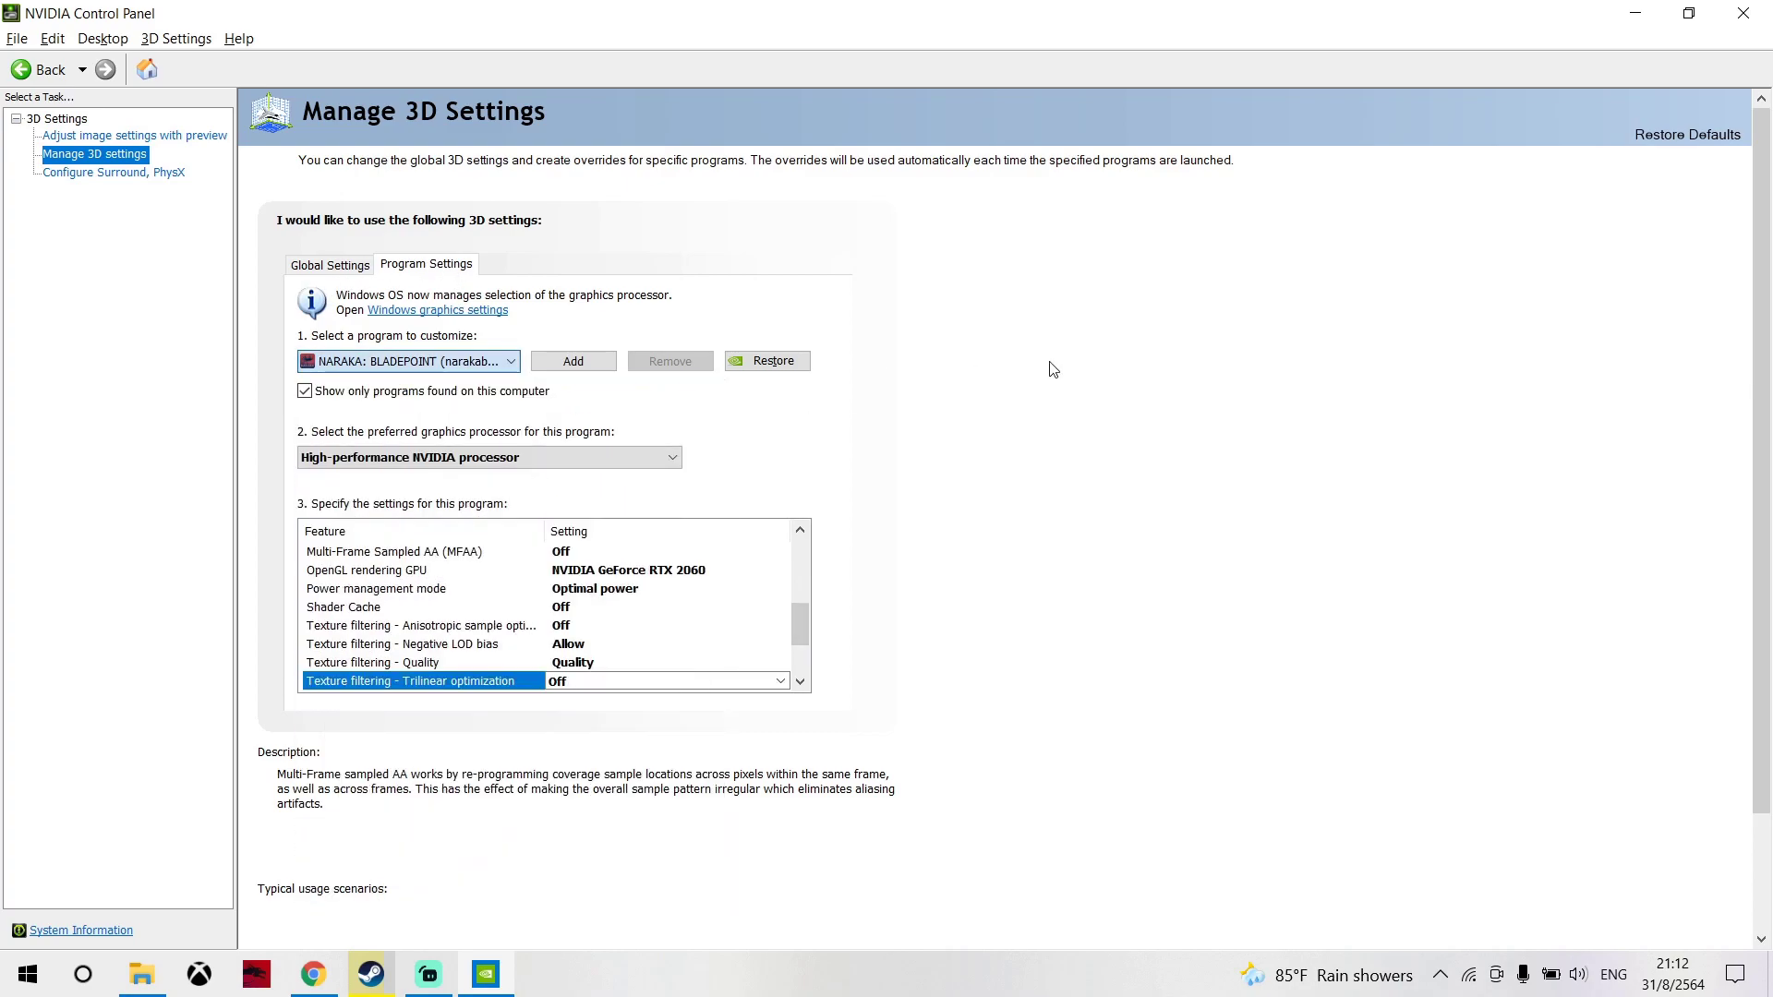
# - Review the NARAKA: BLADEPOINT 3D settings from Image Sharpening through the antialiasing, latency and frame rate features
pyautogui.moveTo(806, 623); pyautogui.dragTo(806, 558)
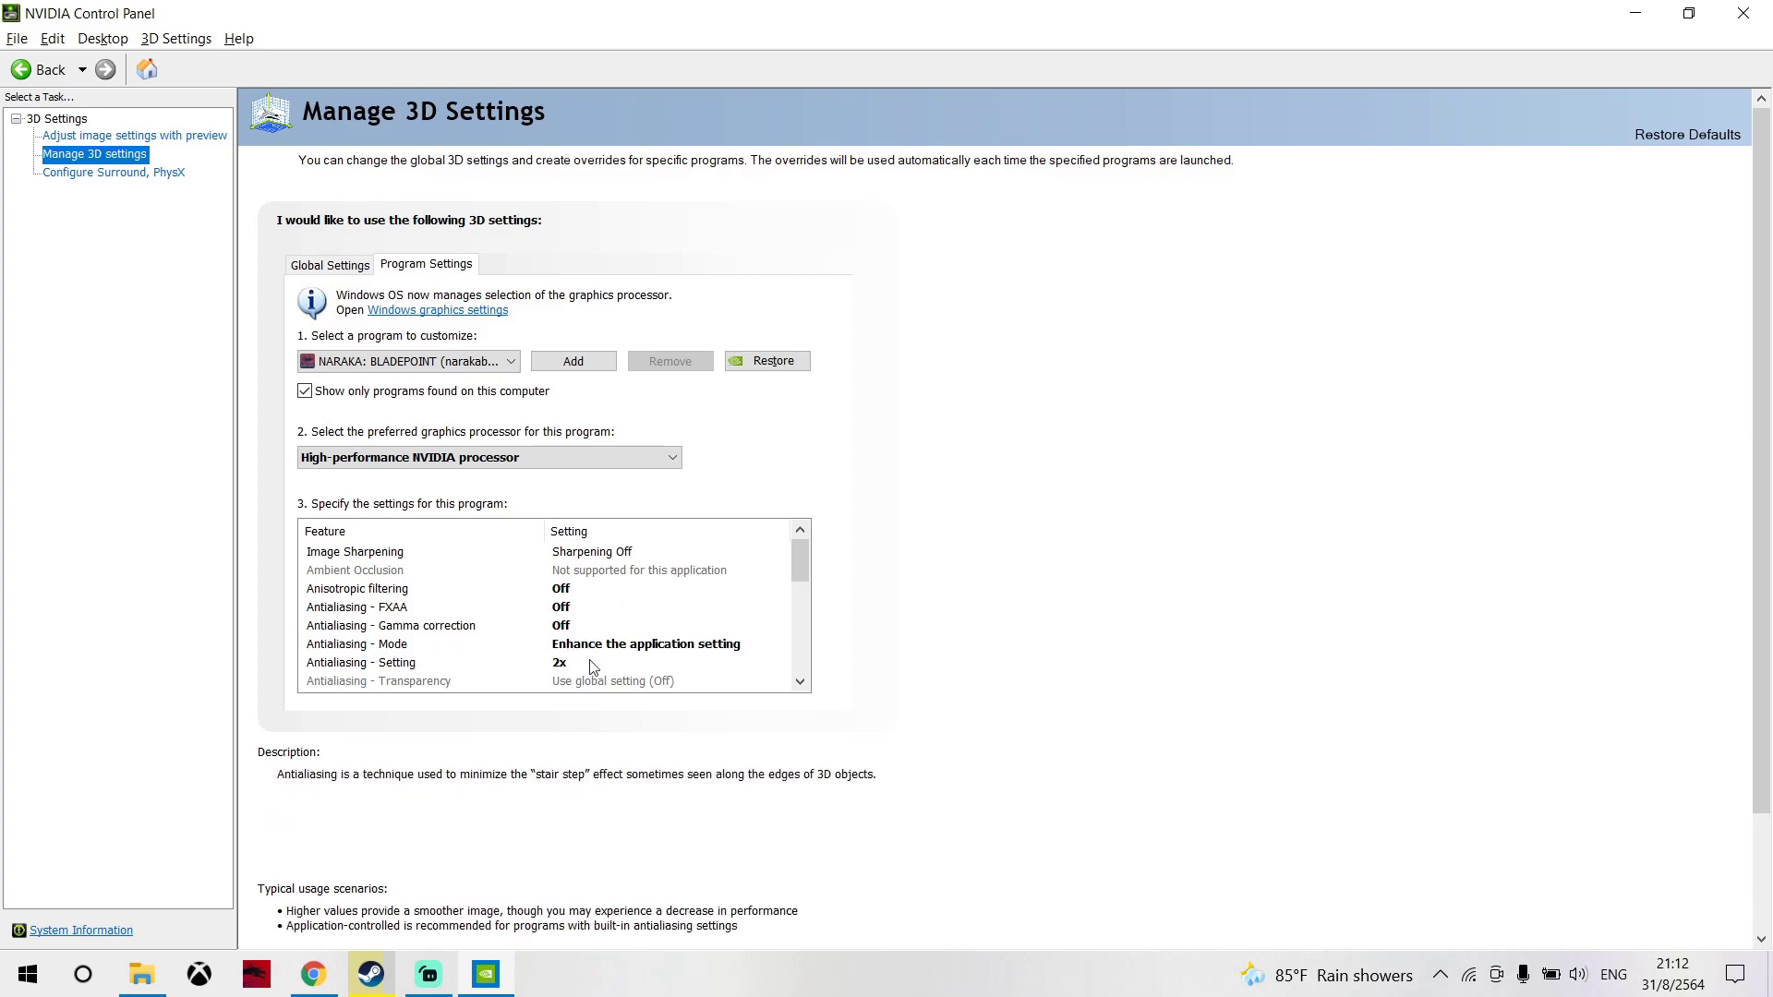
pyautogui.scroll(-3, 766, 679)
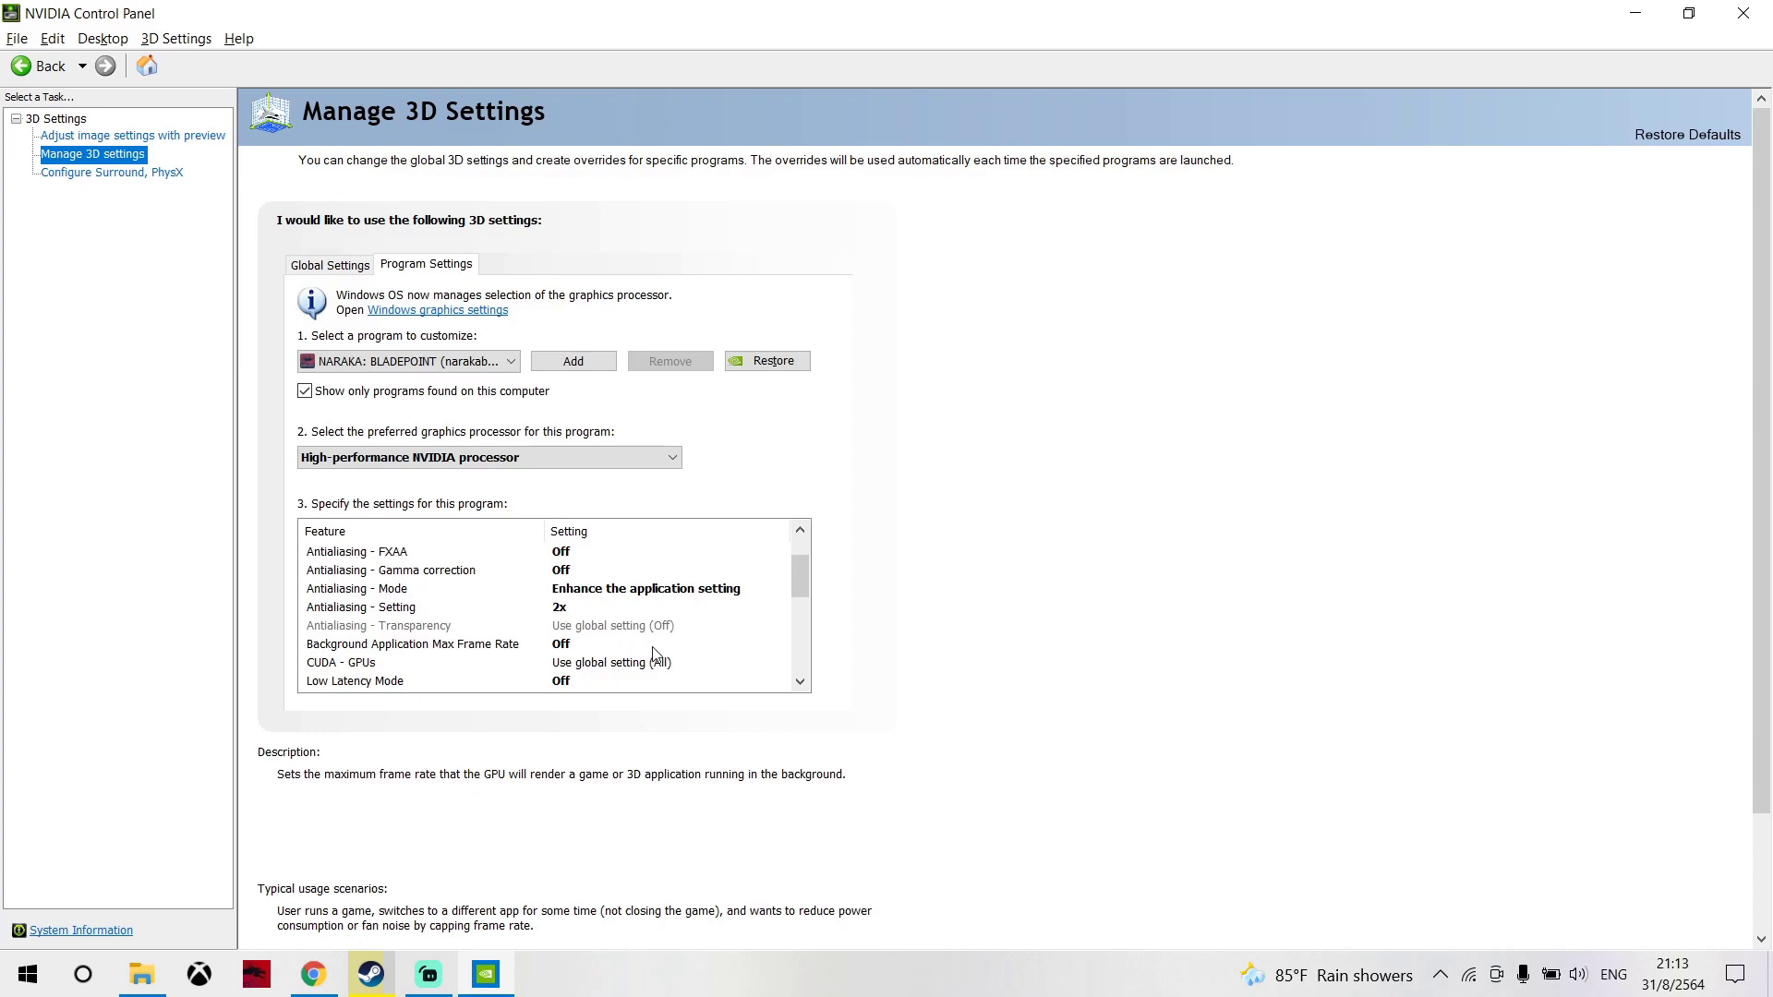
pyautogui.click(800, 682)
pyautogui.click(801, 683)
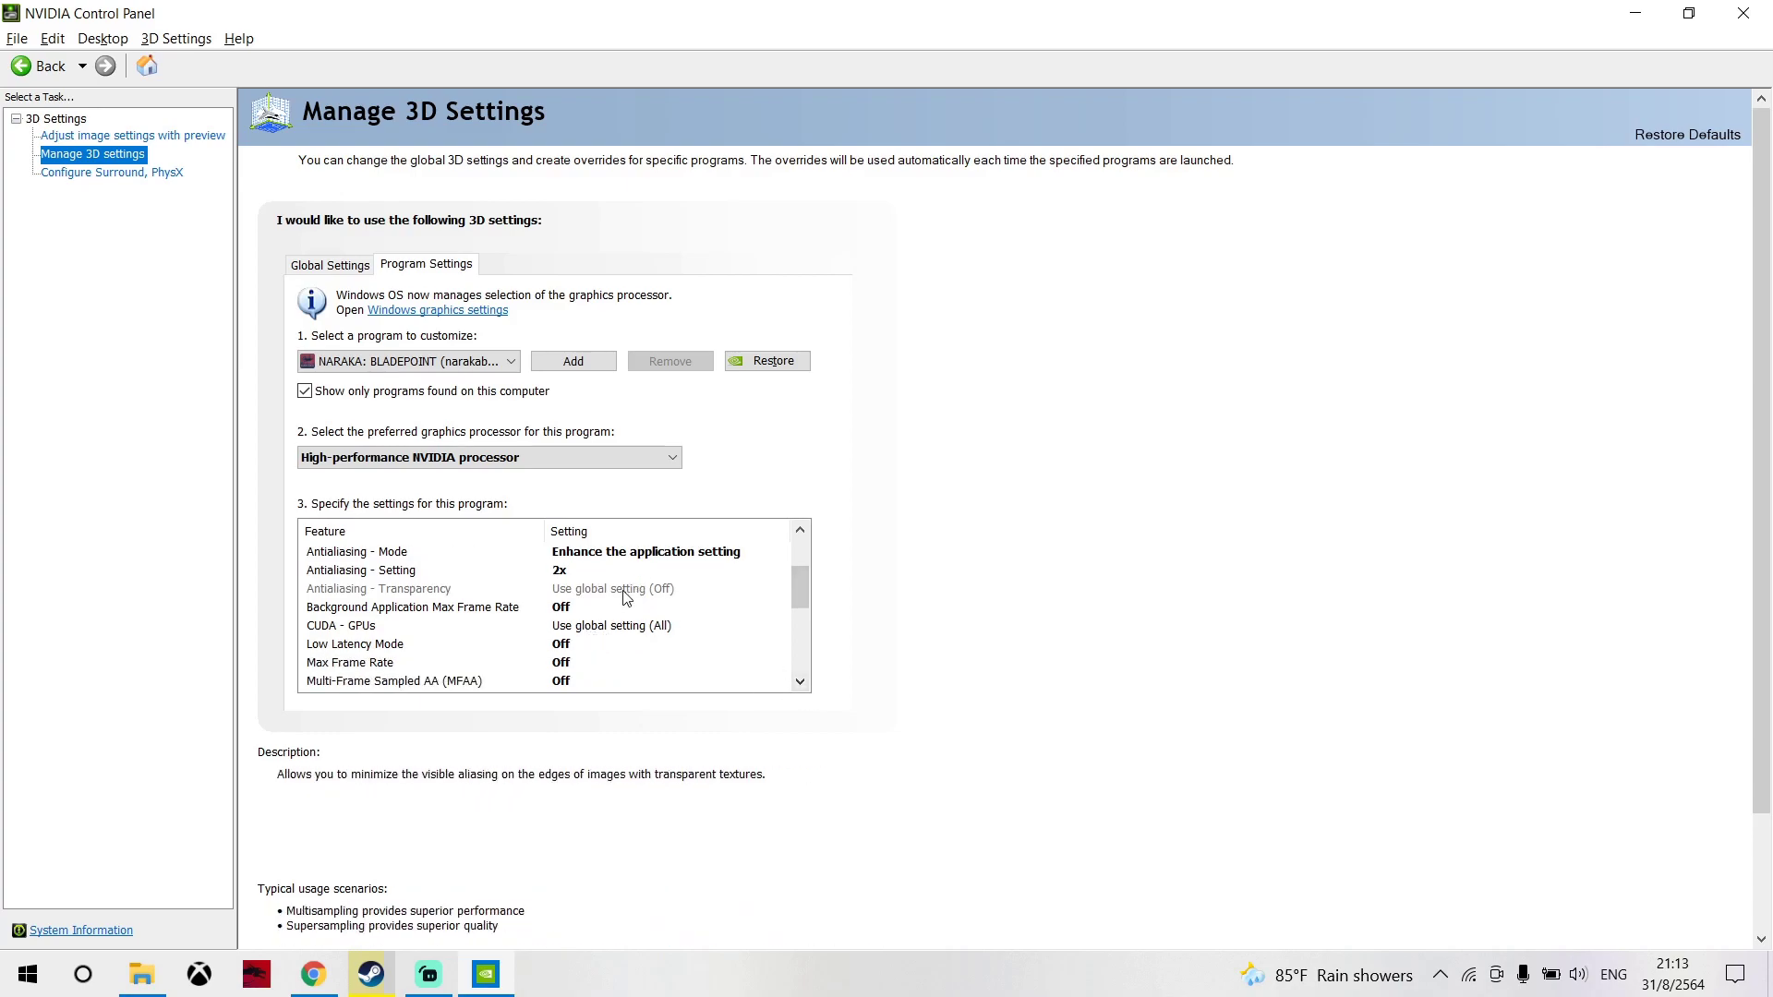
pyautogui.click(800, 682)
pyautogui.click(800, 683)
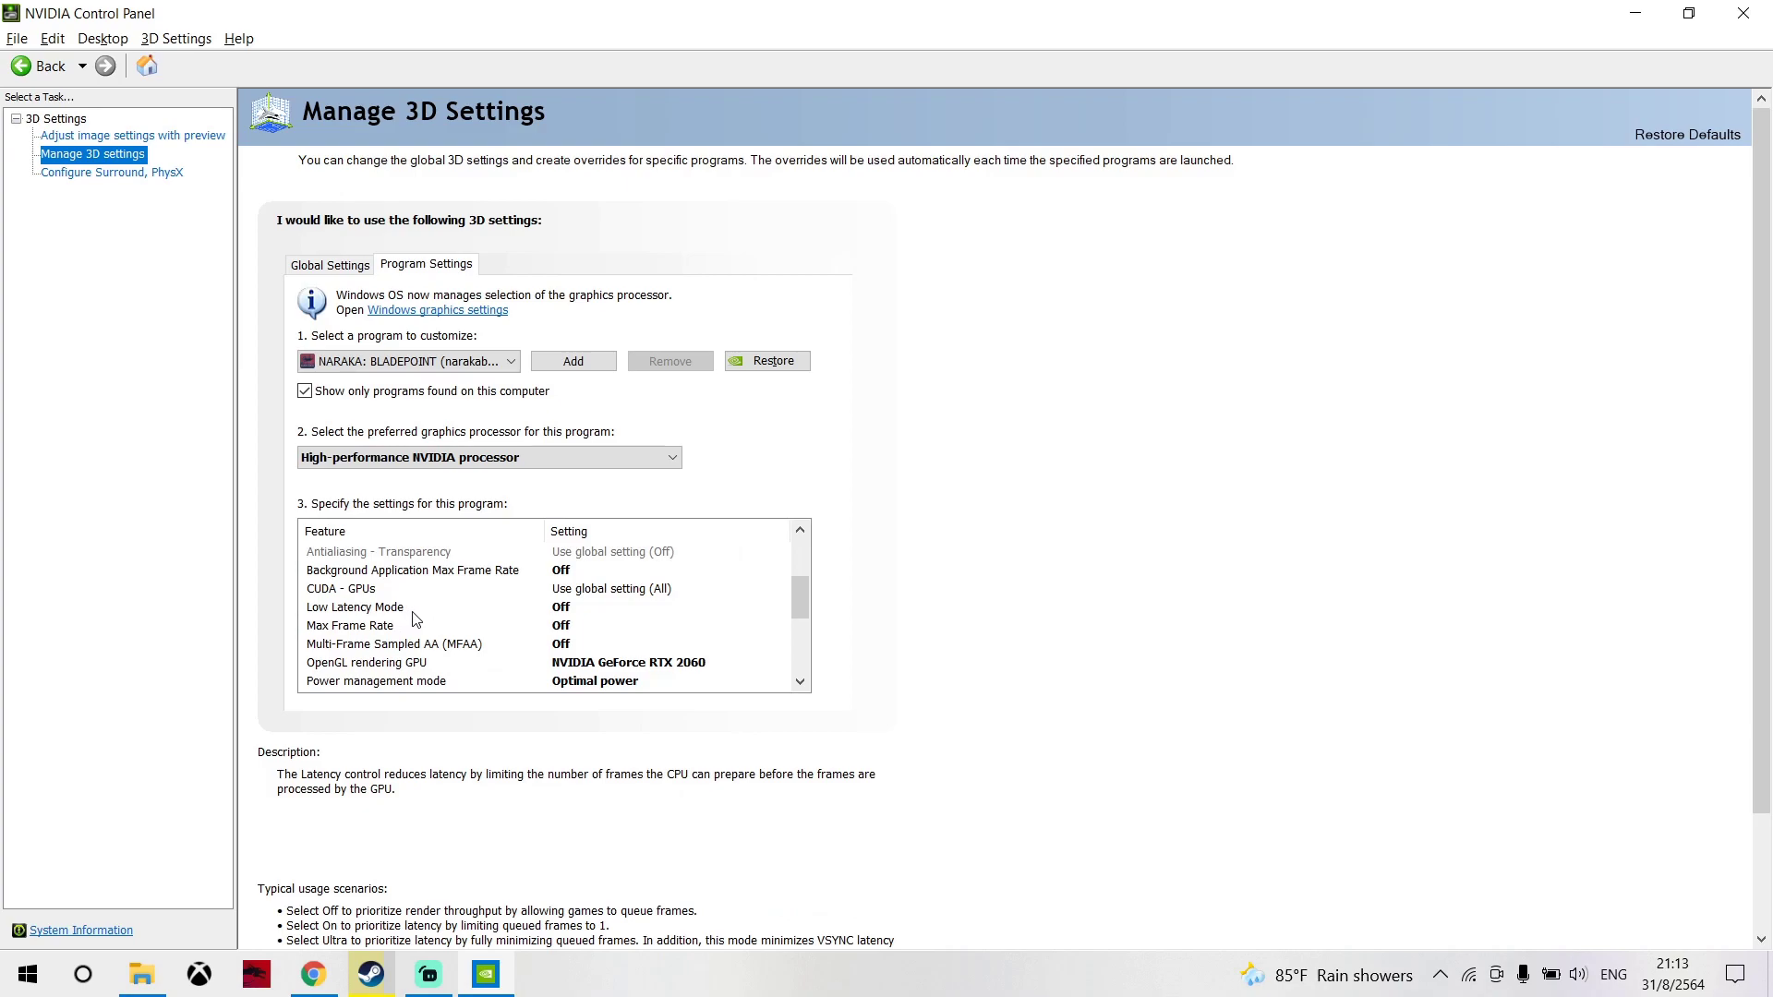
pyautogui.click(797, 682)
pyautogui.click(798, 683)
pyautogui.click(798, 682)
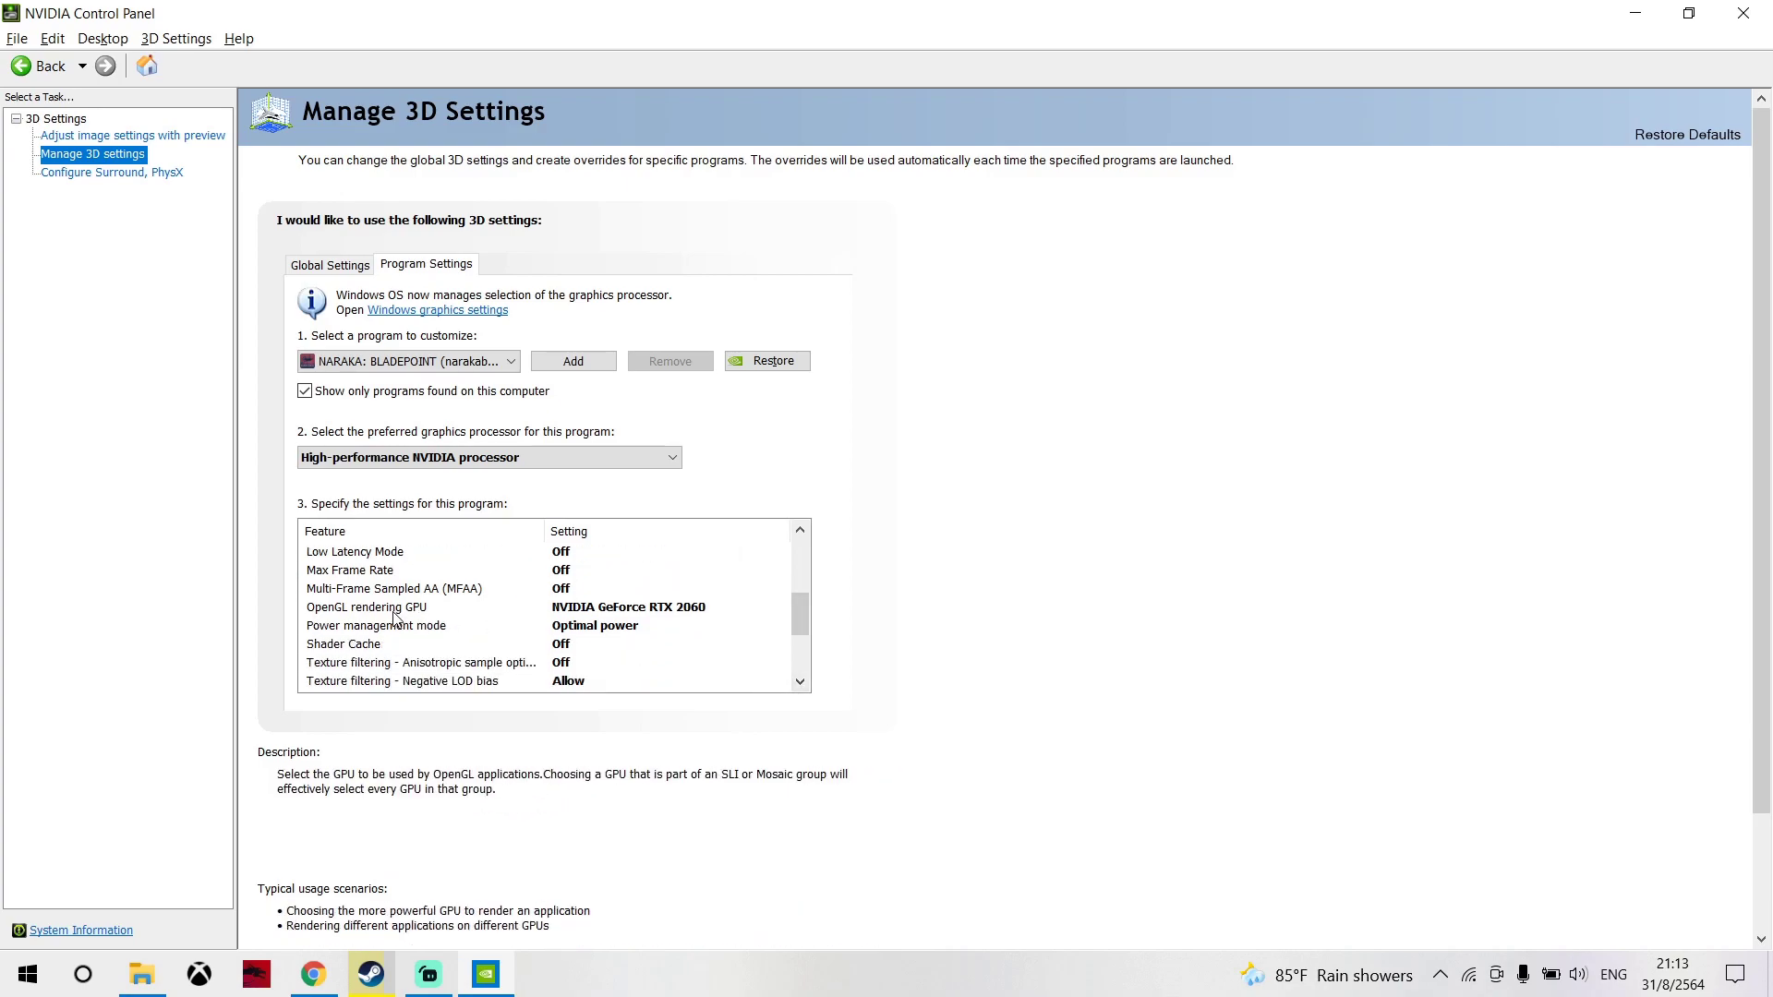
# - Review the choices for OpenGL rendering GPU and Power management mode, keeping the latter at Optimal power
pyautogui.click(616, 614)
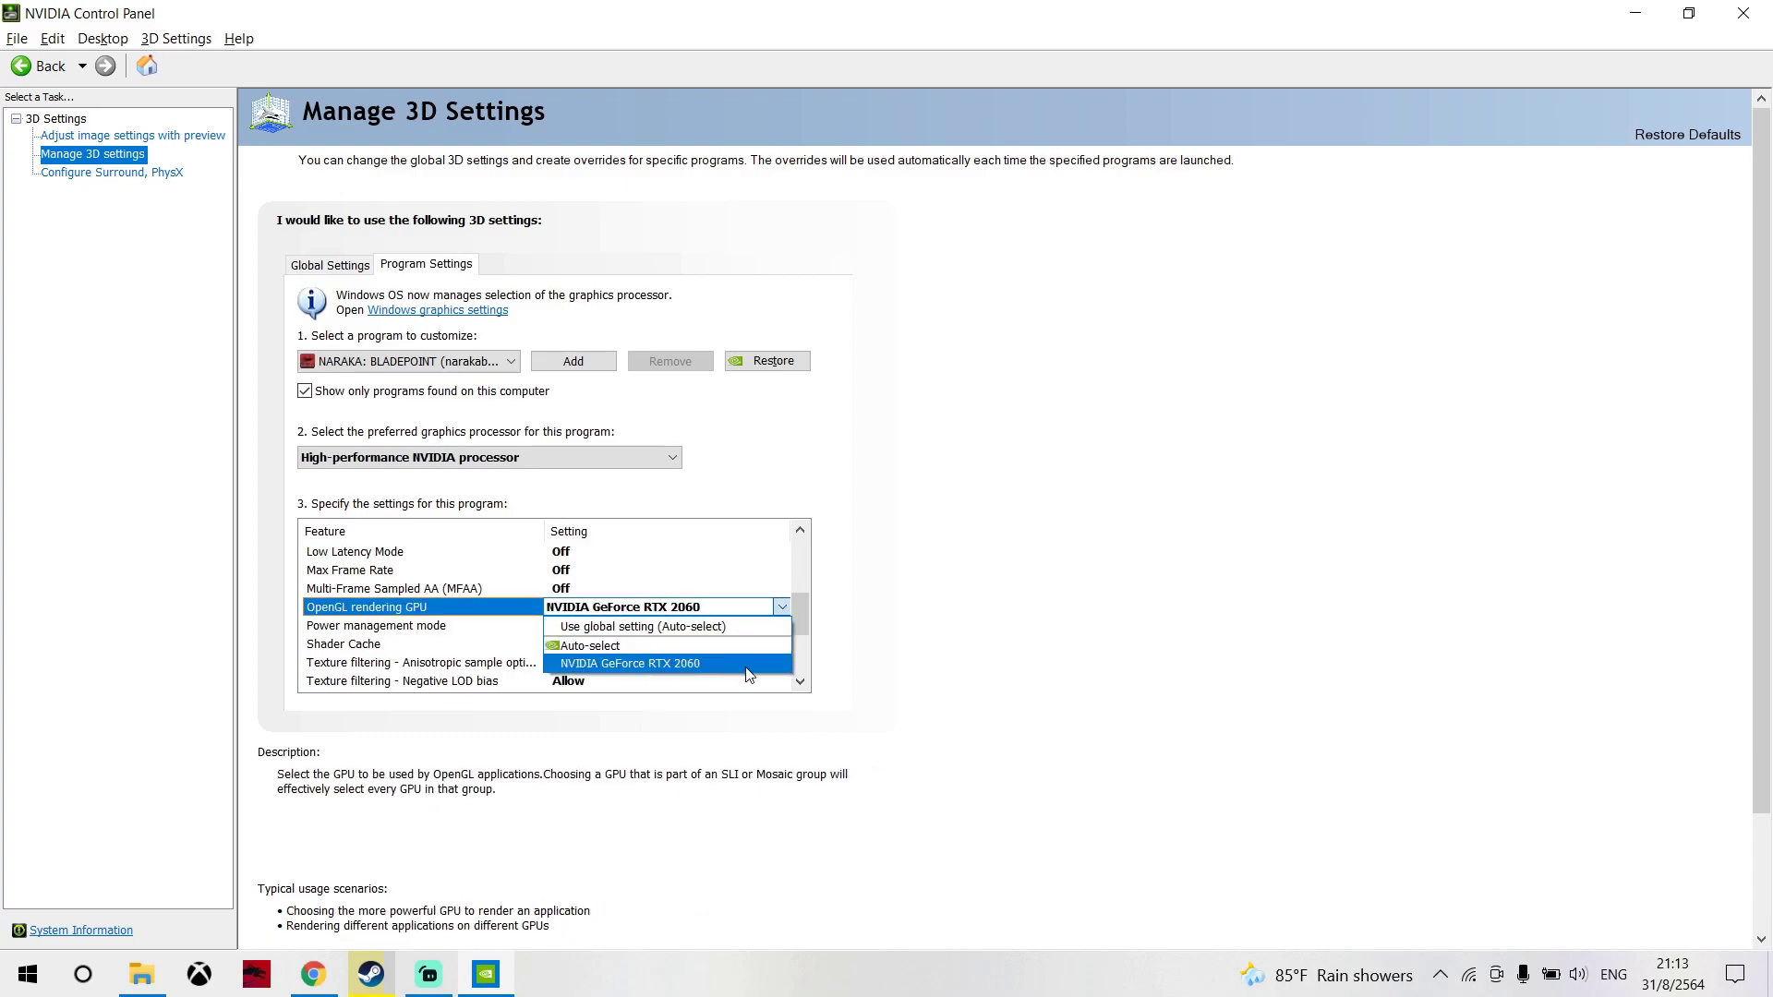
pyautogui.click(809, 618)
pyautogui.click(619, 627)
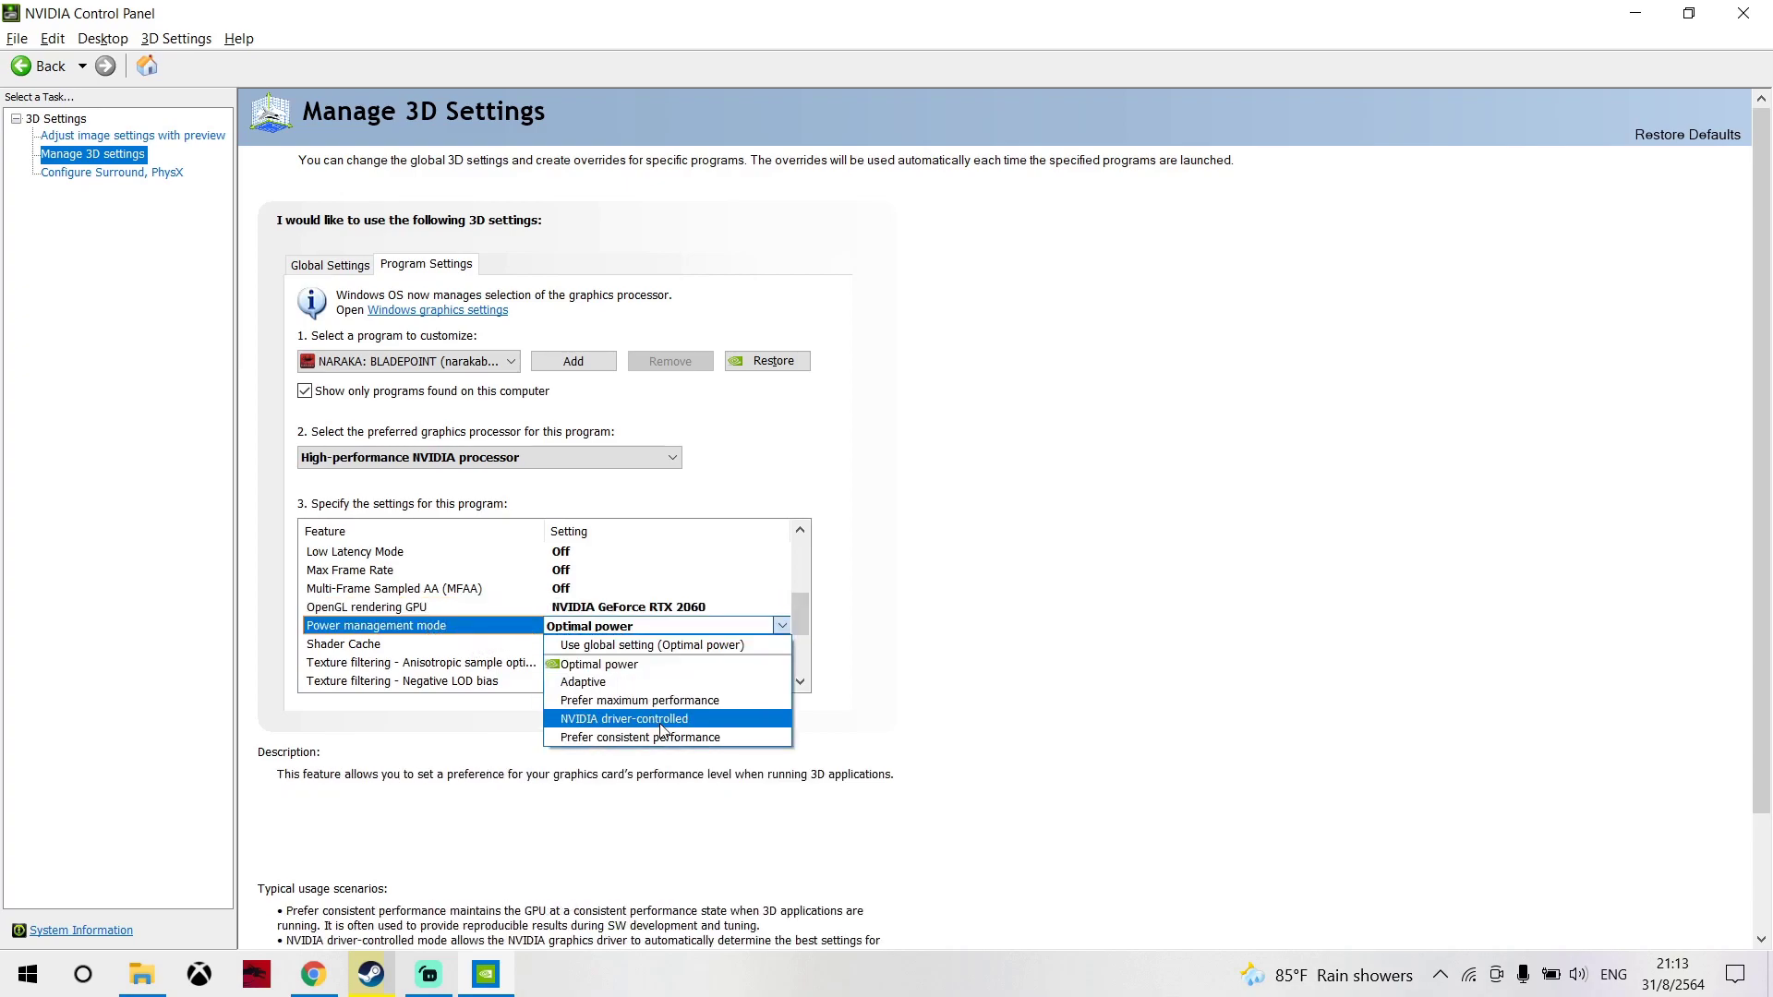
pyautogui.click(750, 666)
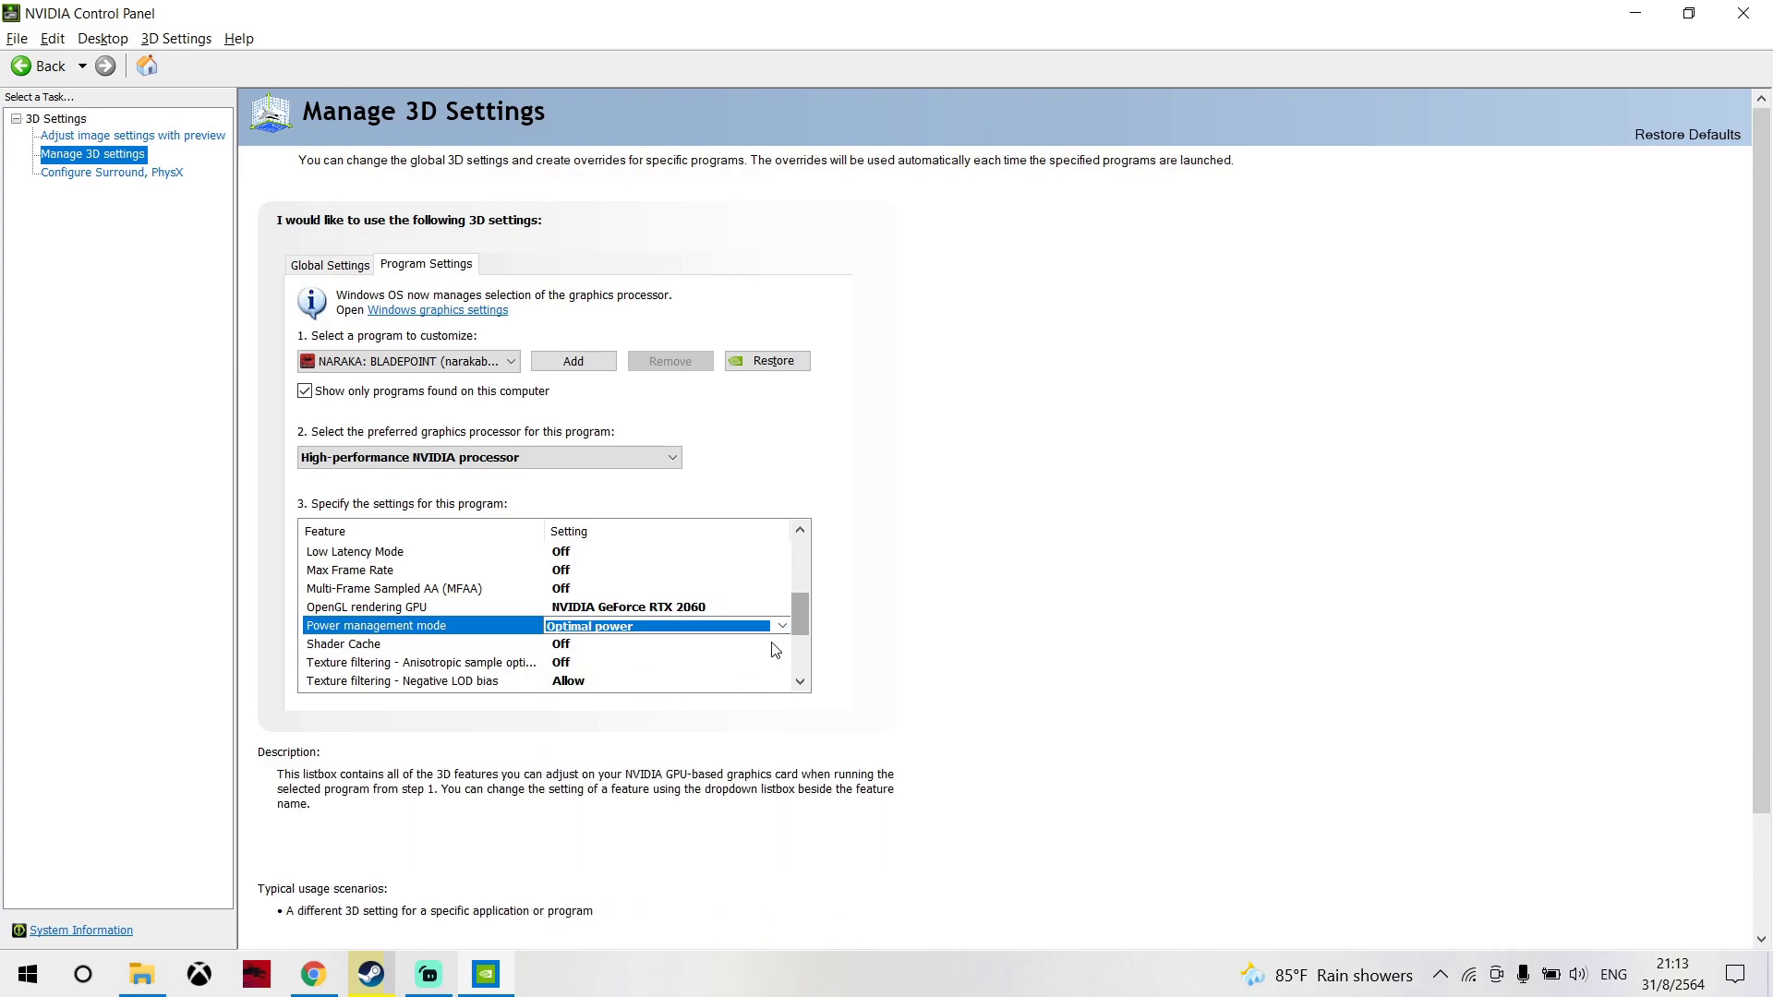
# - Review the available Shader Cache choices for NARAKA: BLADEPOINT without changing the setting
pyautogui.moveTo(805, 620); pyautogui.dragTo(808, 637)
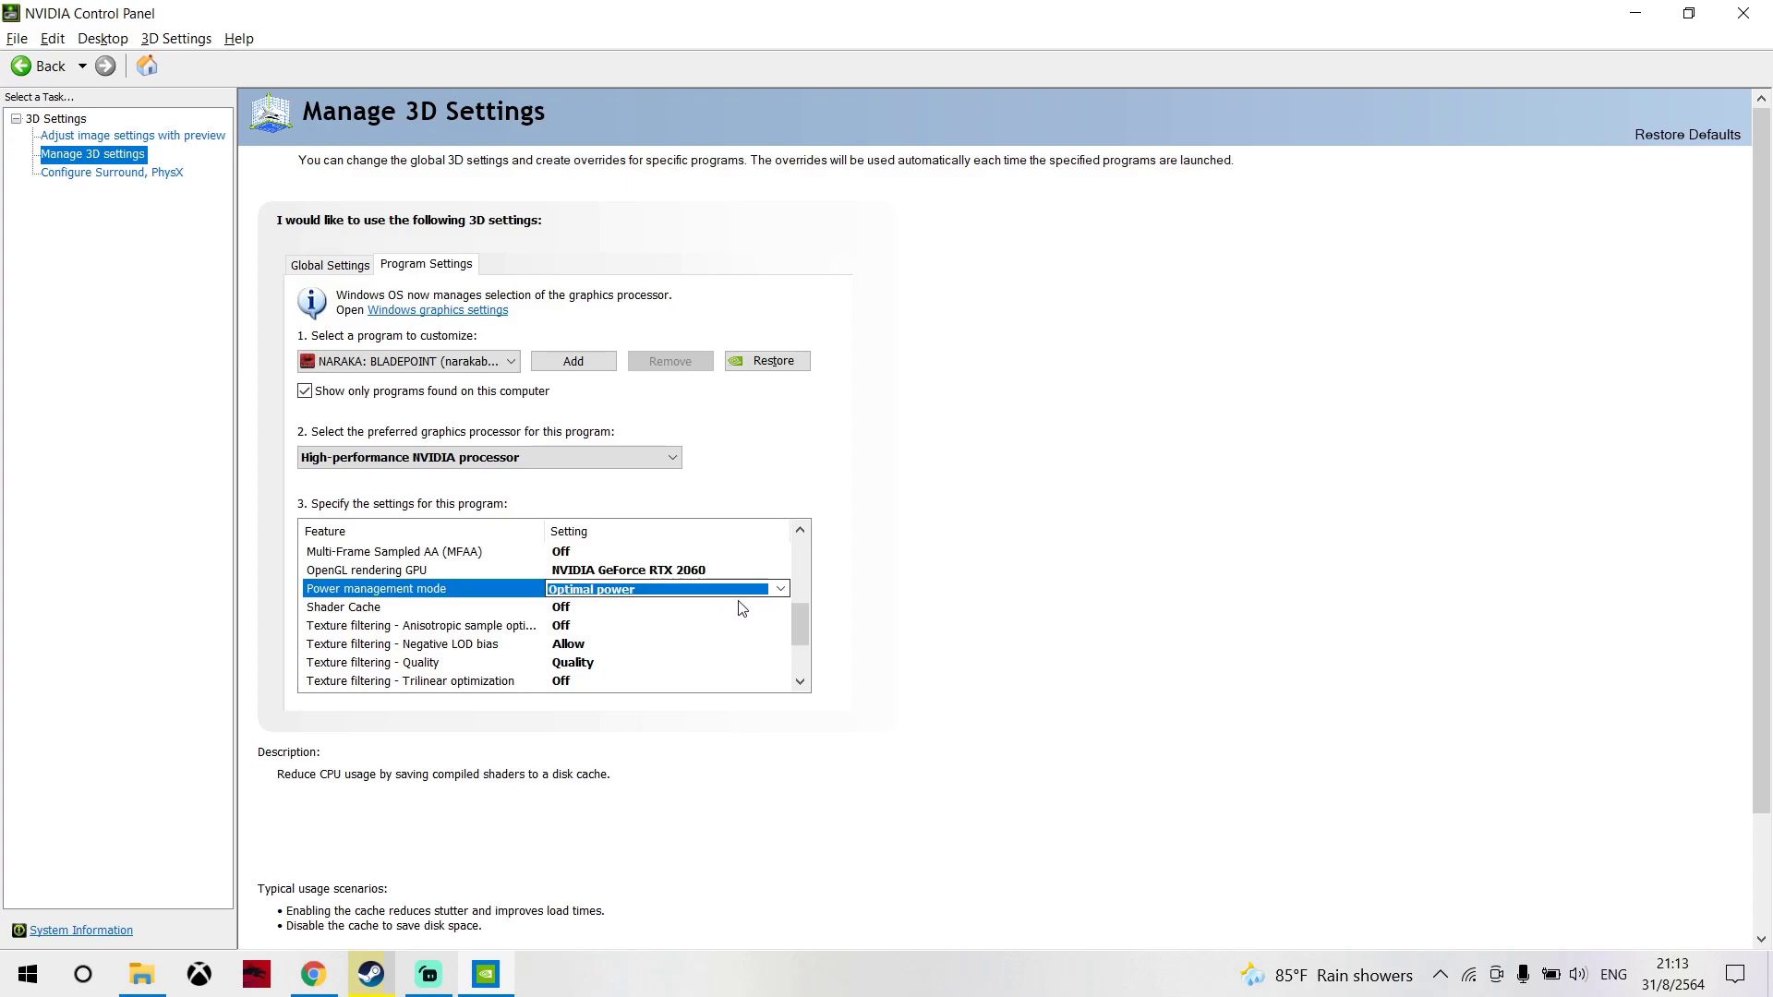
pyautogui.click(623, 611)
pyautogui.click(620, 609)
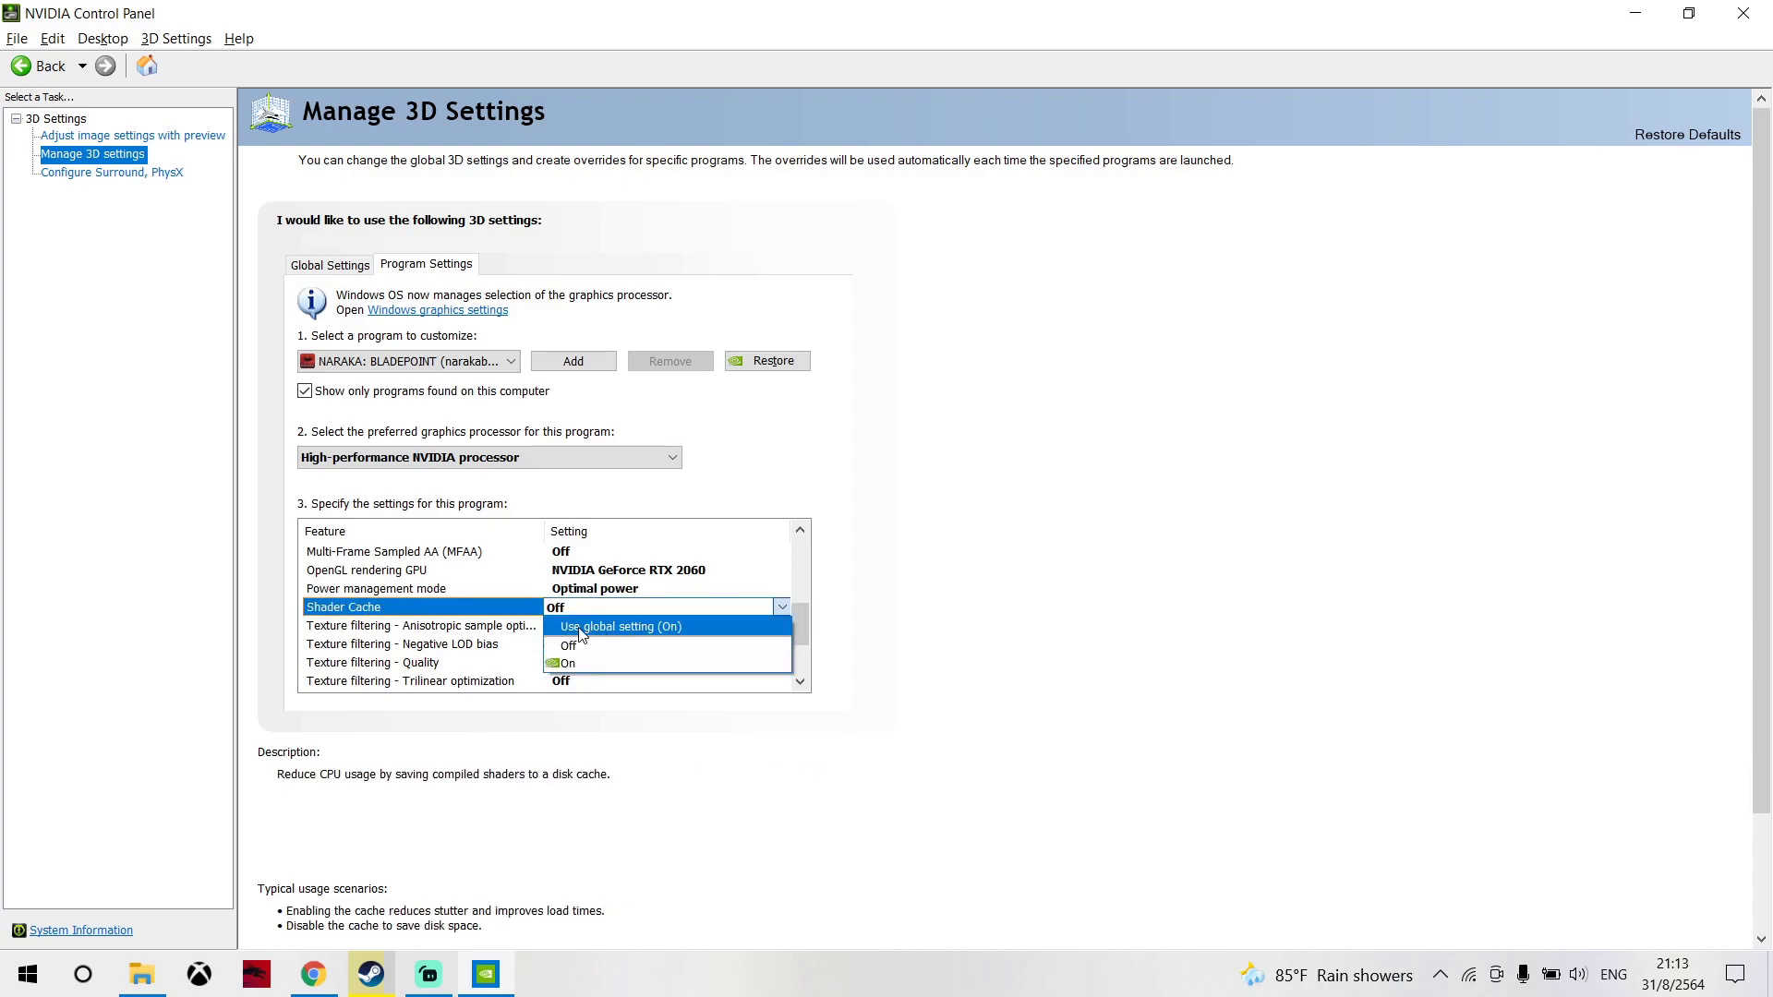
pyautogui.click(809, 626)
# - Review the Texture filtering - Quality choices and the remaining features down to the Virtual Reality entries
pyautogui.moveTo(801, 622); pyautogui.dragTo(803, 656)
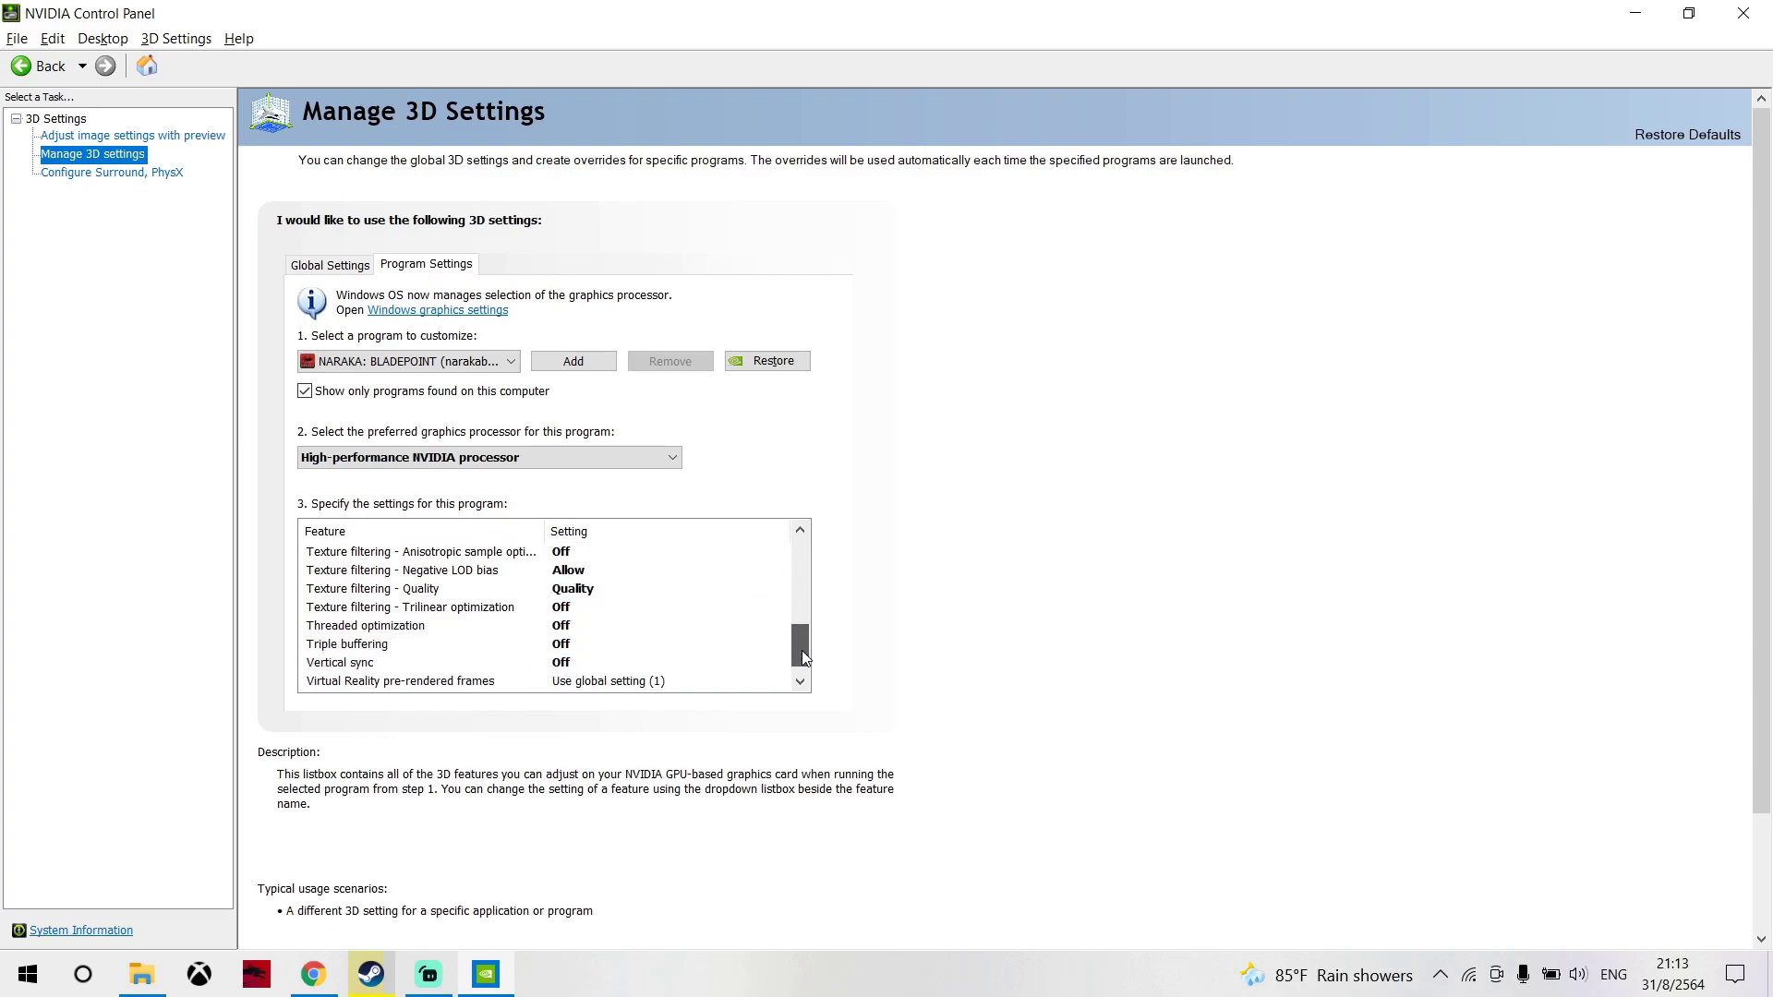
pyautogui.click(646, 588)
pyautogui.click(646, 588)
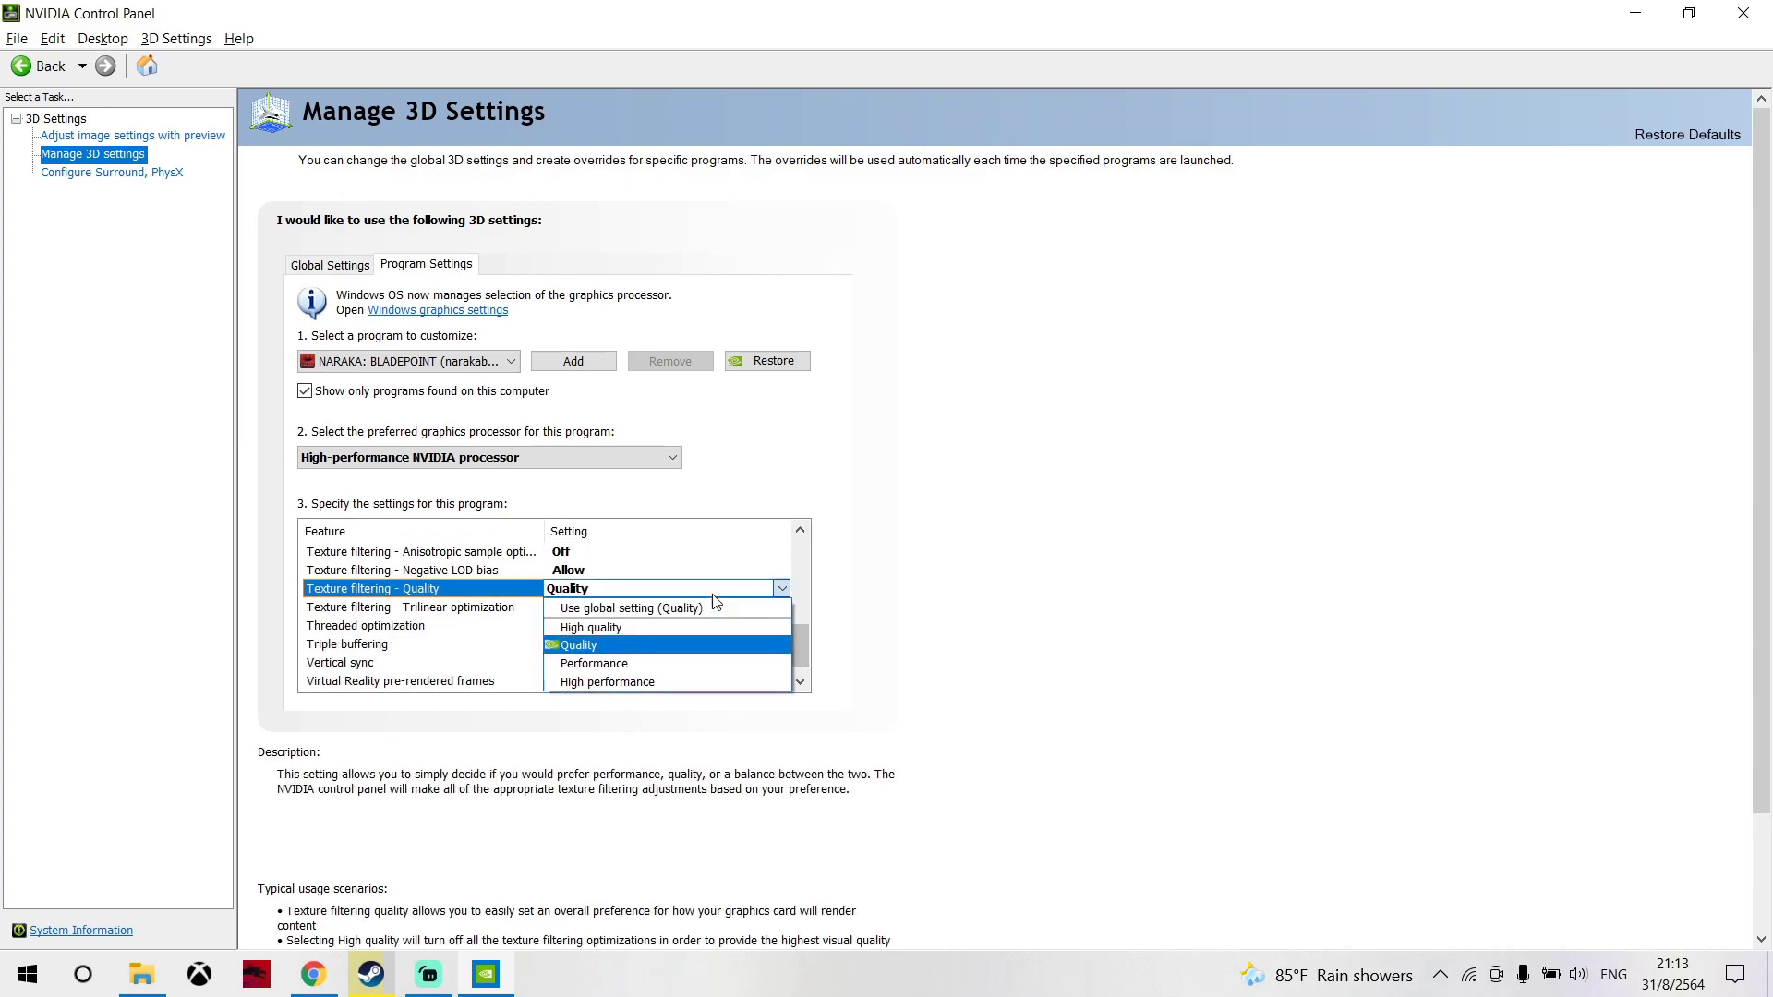
pyautogui.click(860, 634)
pyautogui.moveTo(800, 650); pyautogui.dragTo(800, 655)
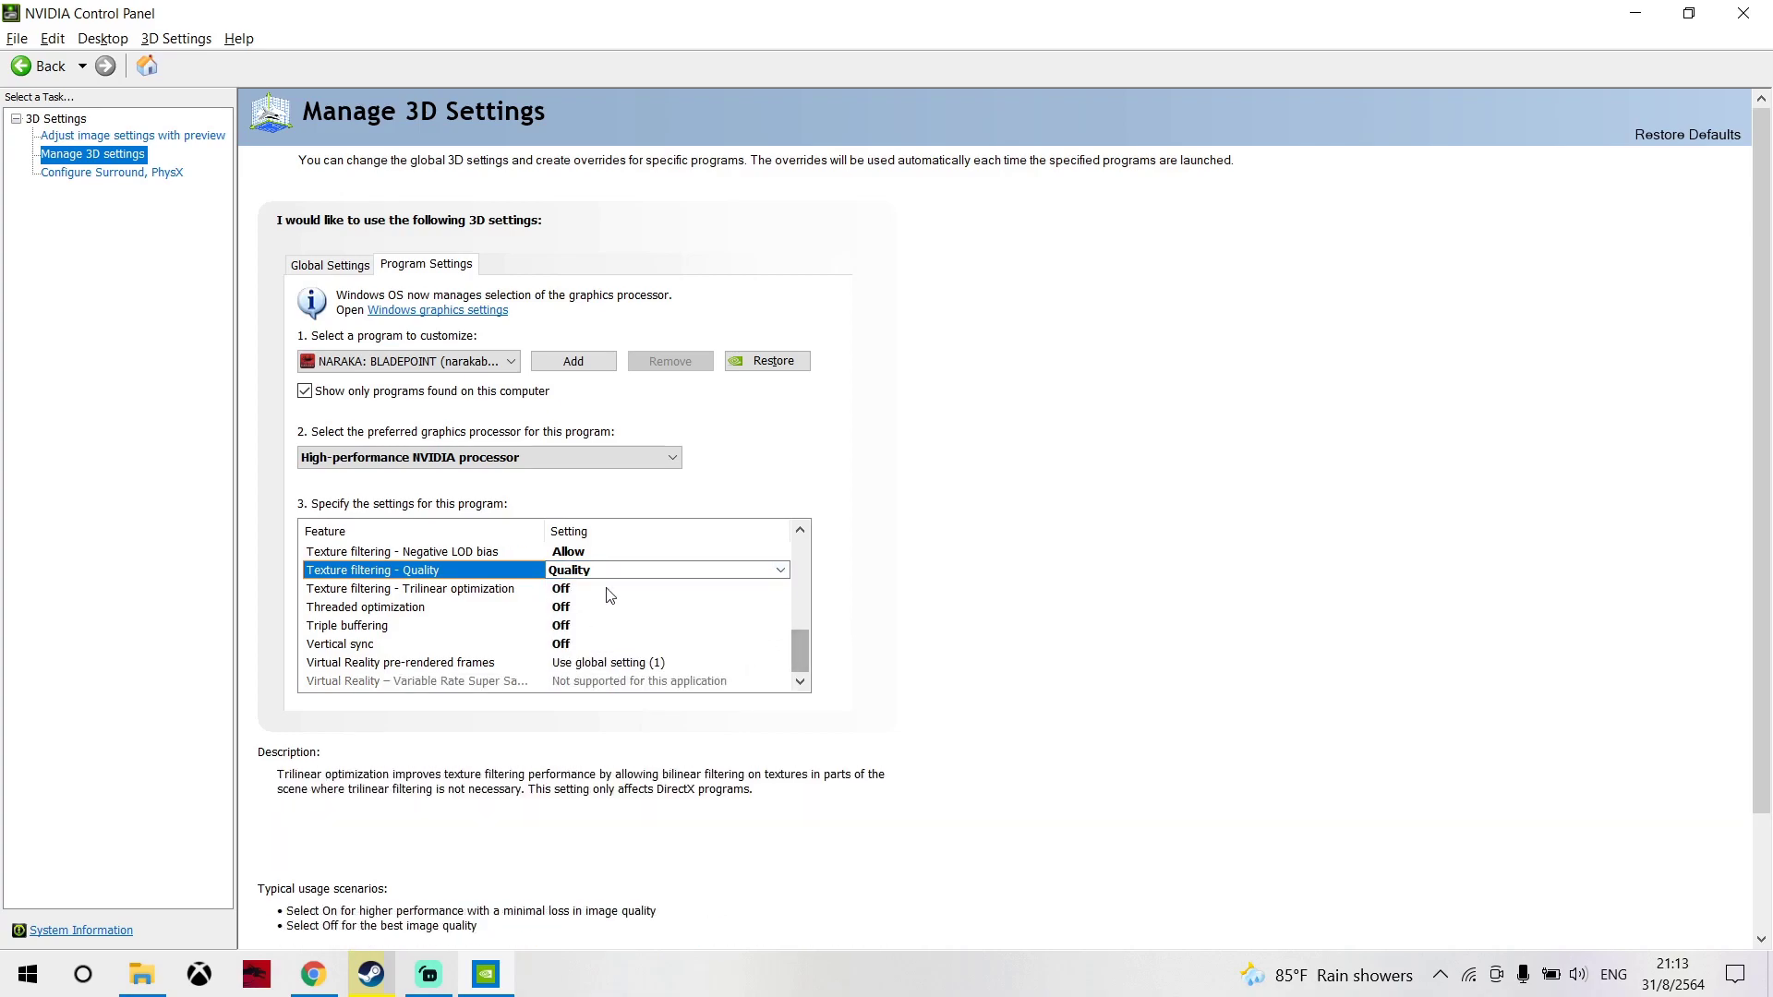
pyautogui.moveTo(800, 651)
pyautogui.mouseDown()
pyautogui.moveTo(796, 559)
pyautogui.moveTo(811, 655)
pyautogui.mouseUp()
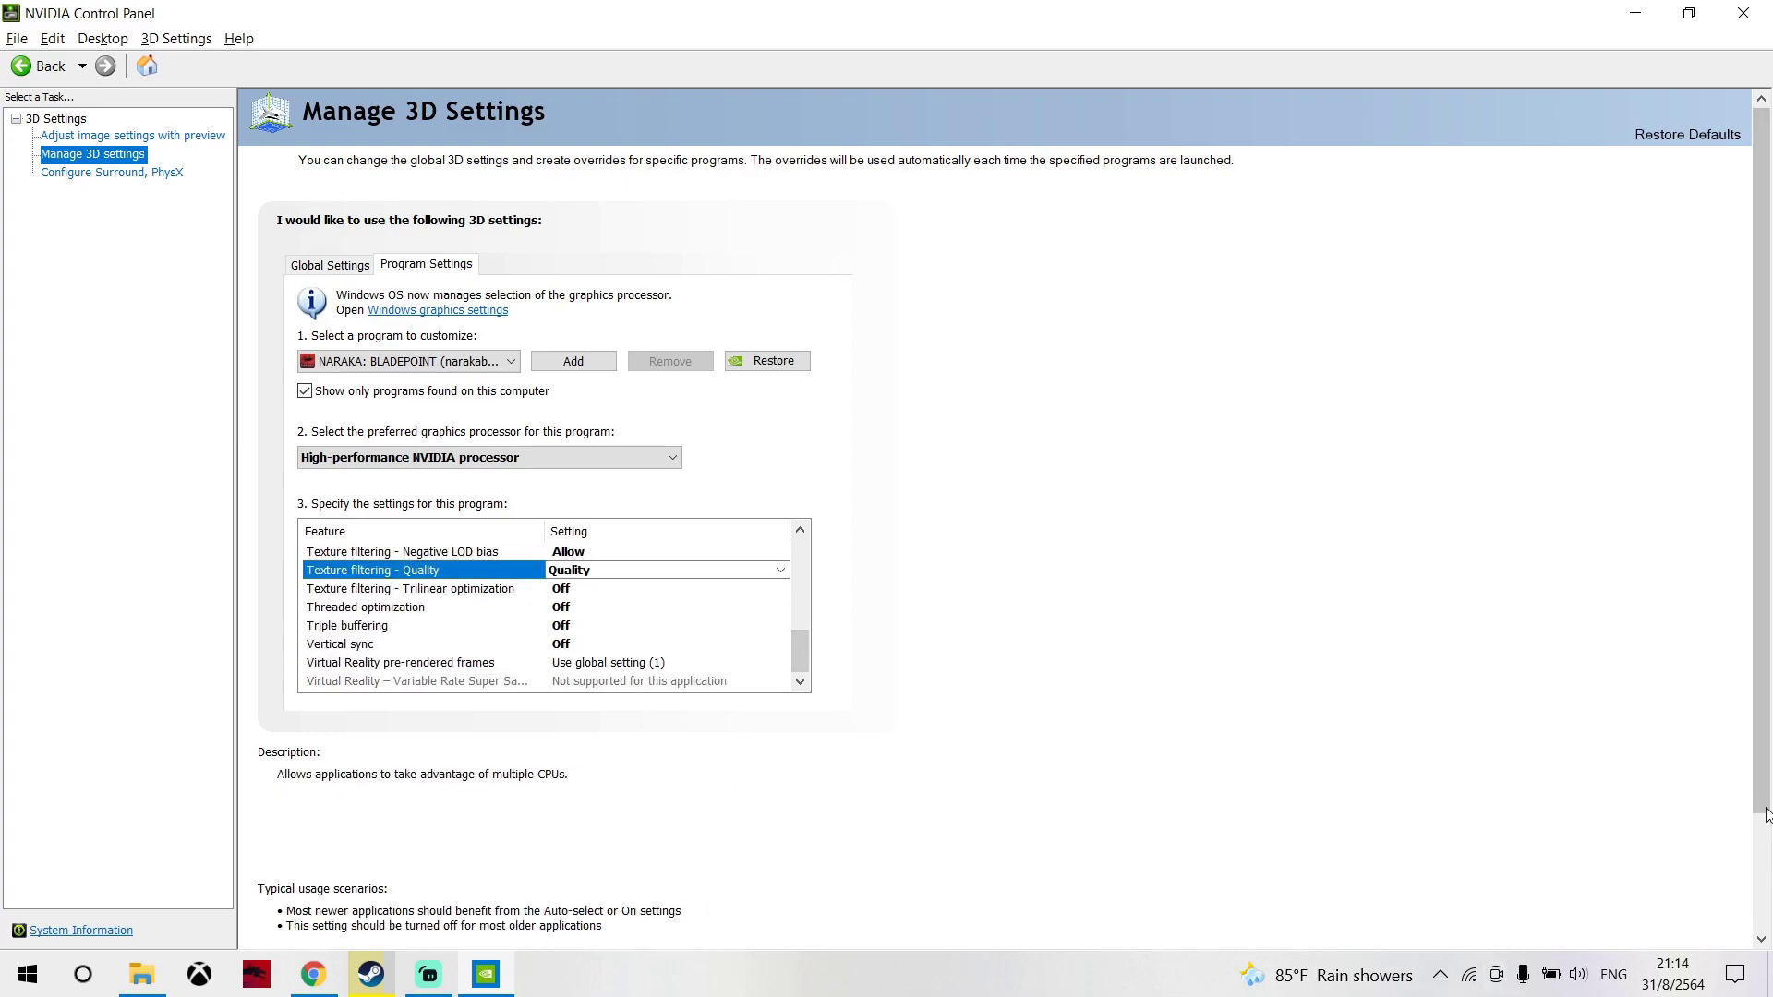
# - Close the NVIDIA Control Panel and launch NARAKA: BLADEPOINT from the desktop
pyautogui.click(1766, 857)
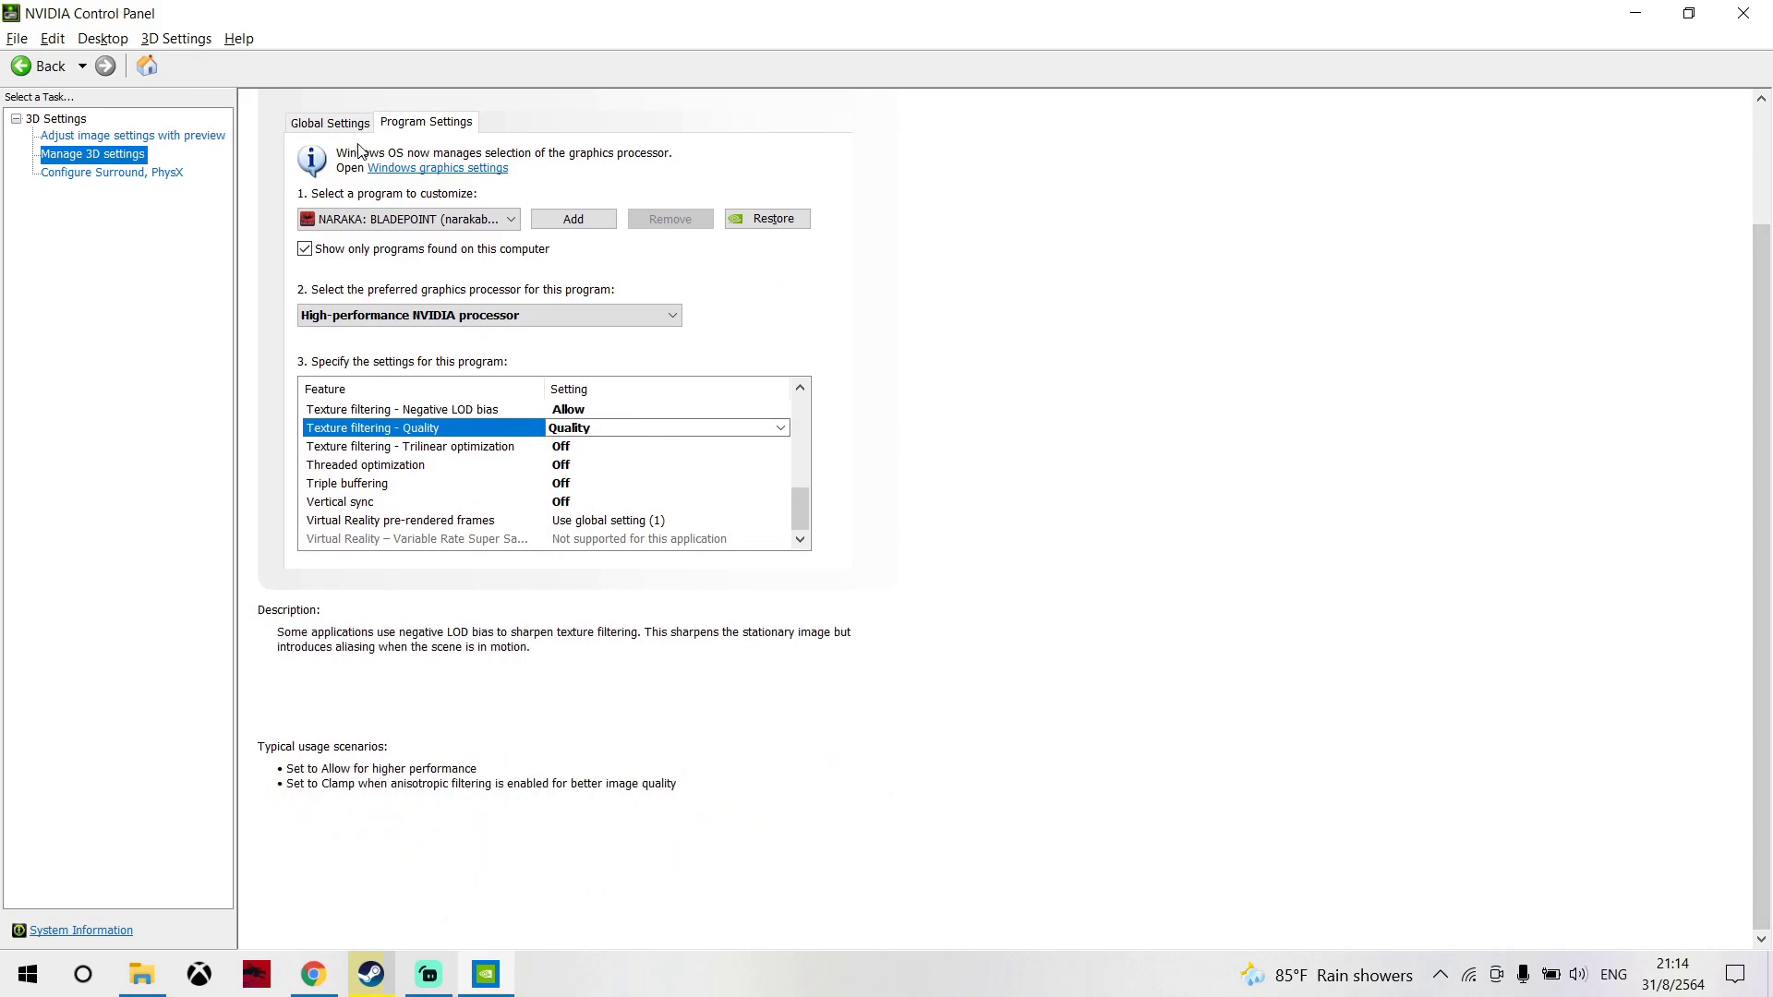
pyautogui.click(1743, 13)
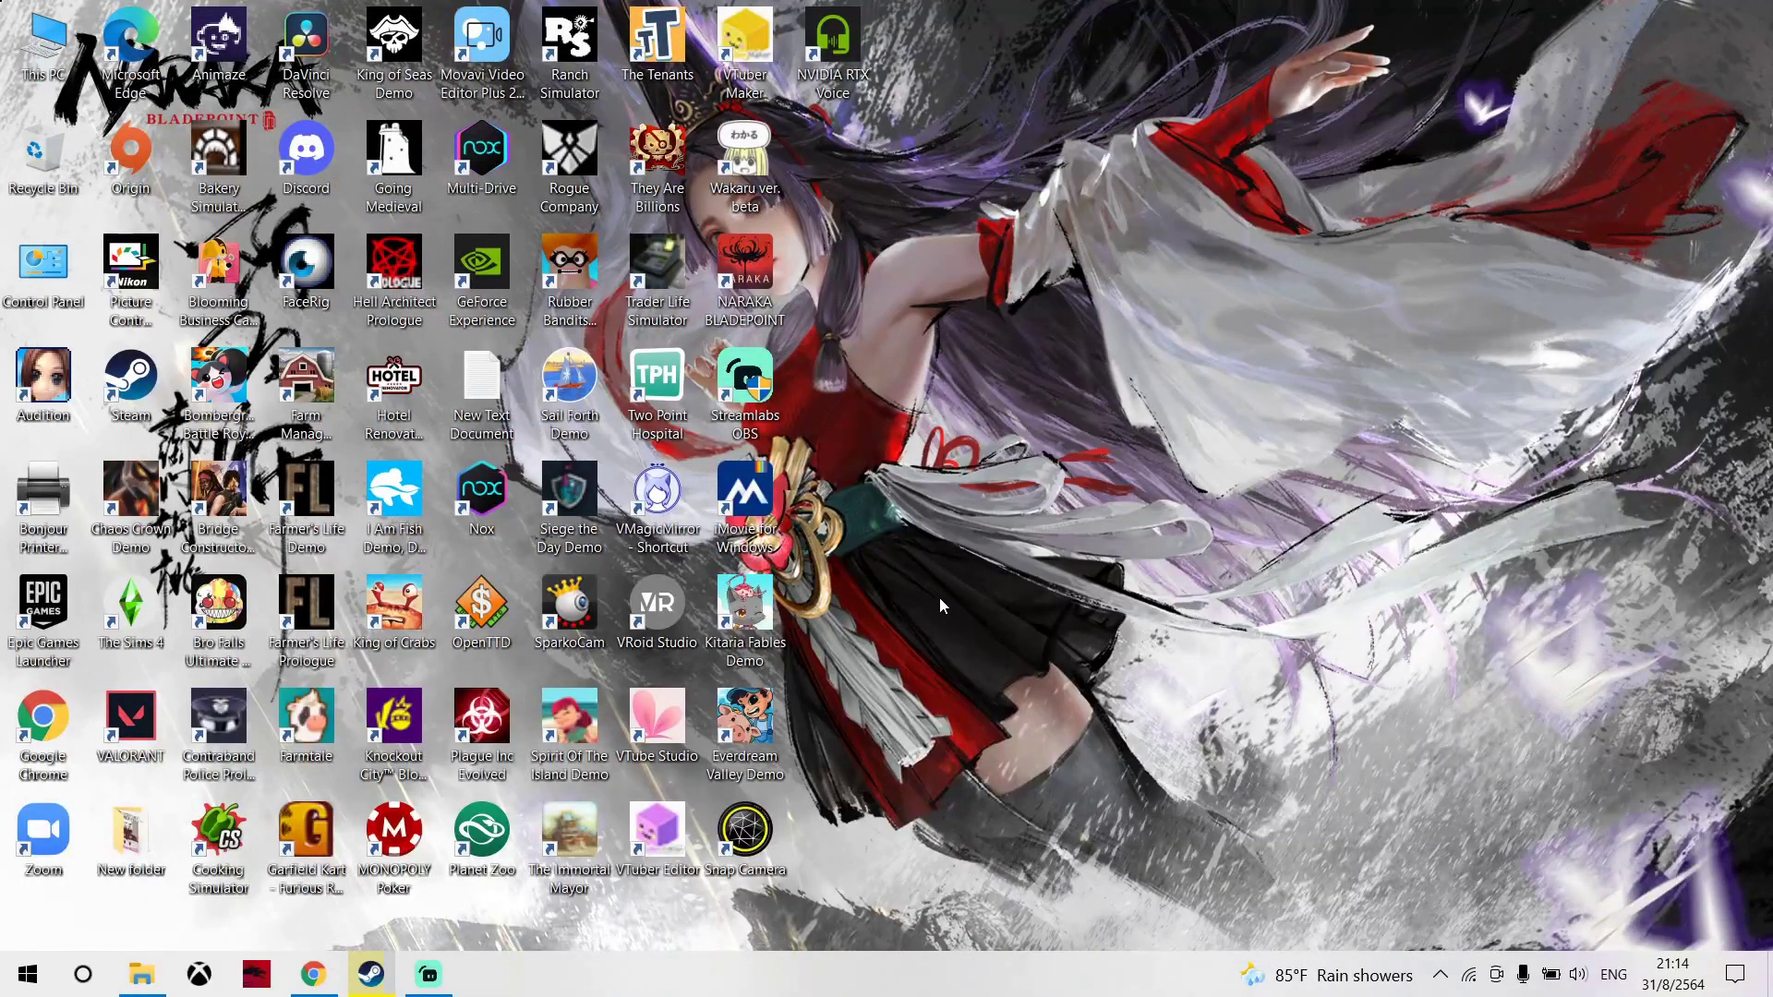
pyautogui.doubleClick(772, 268)
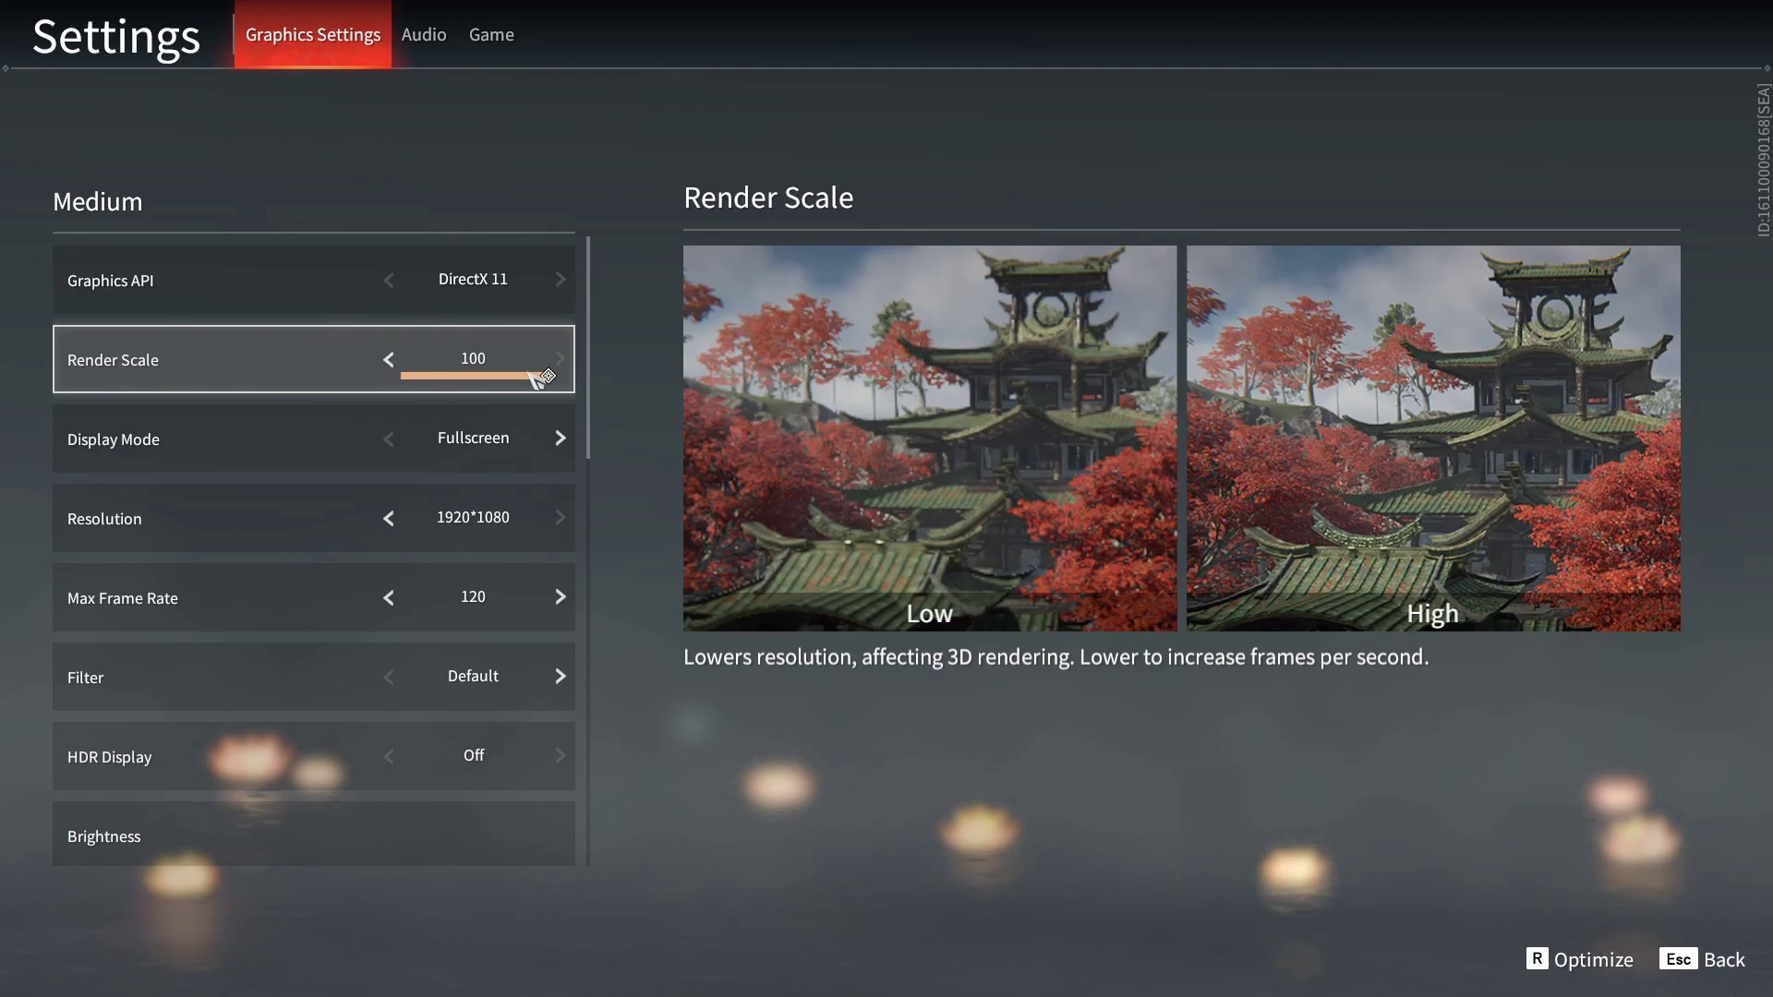
# - Set the game's Render Scale to 25, apply it, and return to the training ground
pyautogui.moveTo(551, 379); pyautogui.dragTo(340, 400)
pyautogui.click(1465, 960)
pyautogui.press('Escape')
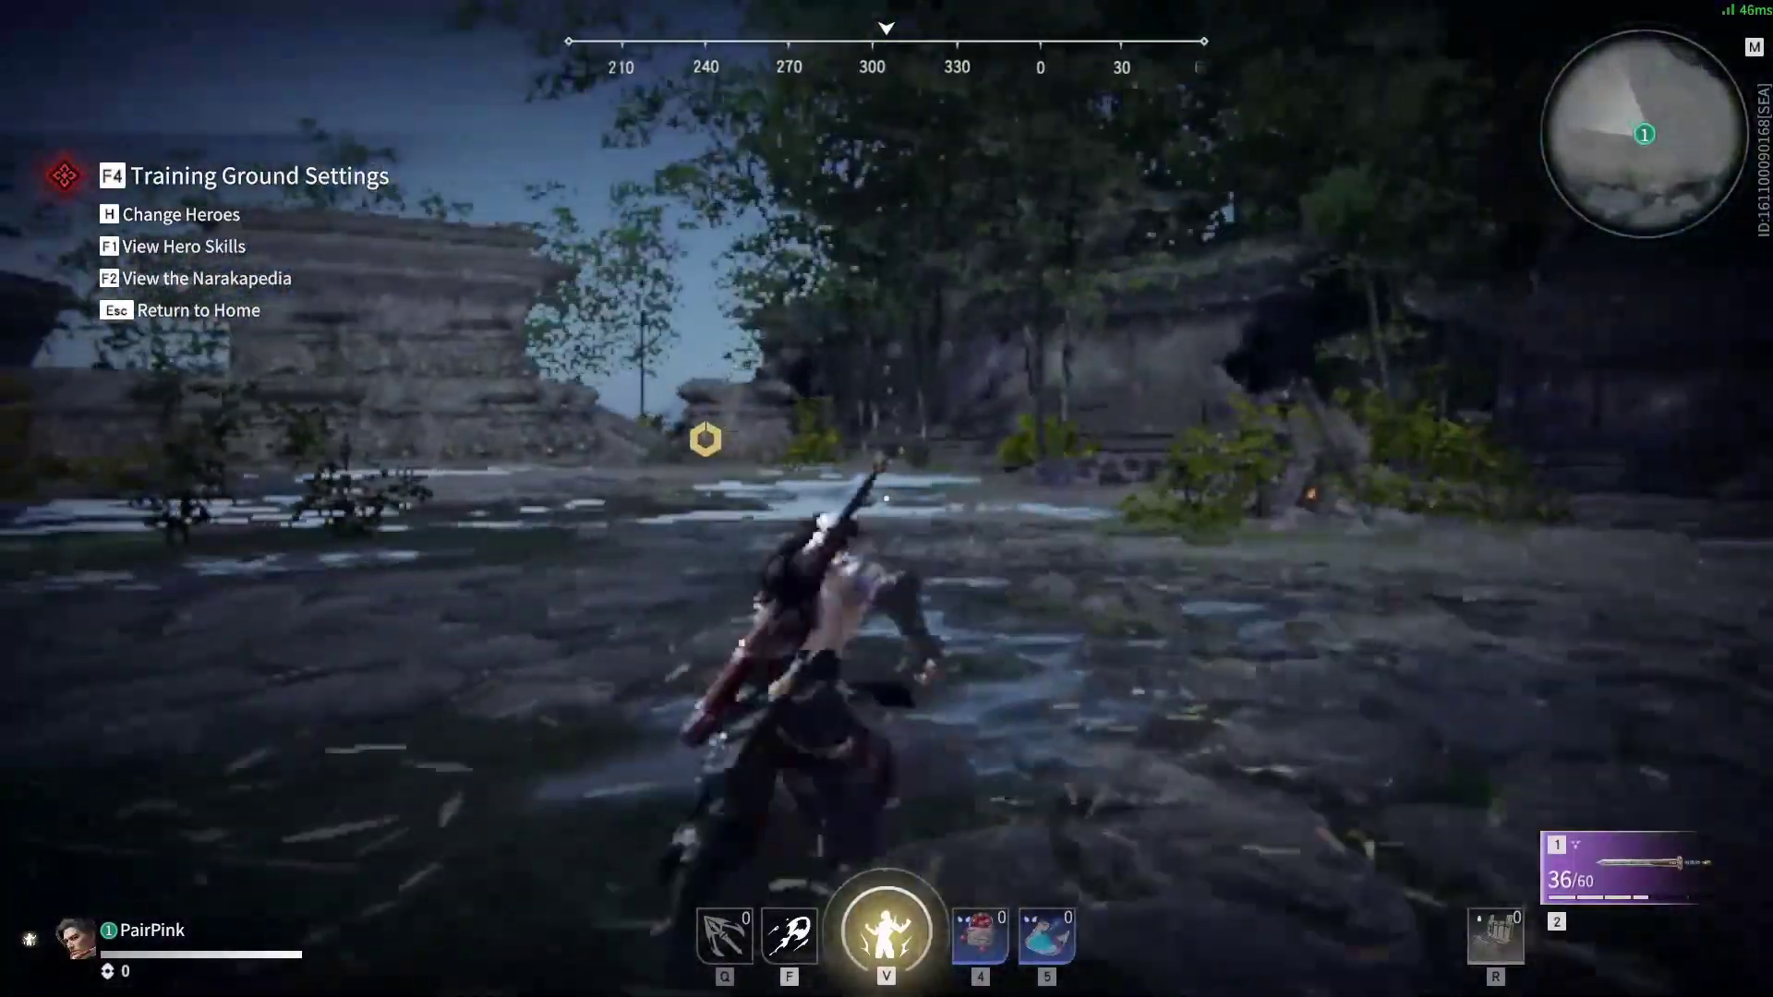
# - Reopen the game's graphics settings, set Render Scale to 80, and apply the change
pyautogui.press('Escape')
pyautogui.click(881, 640)
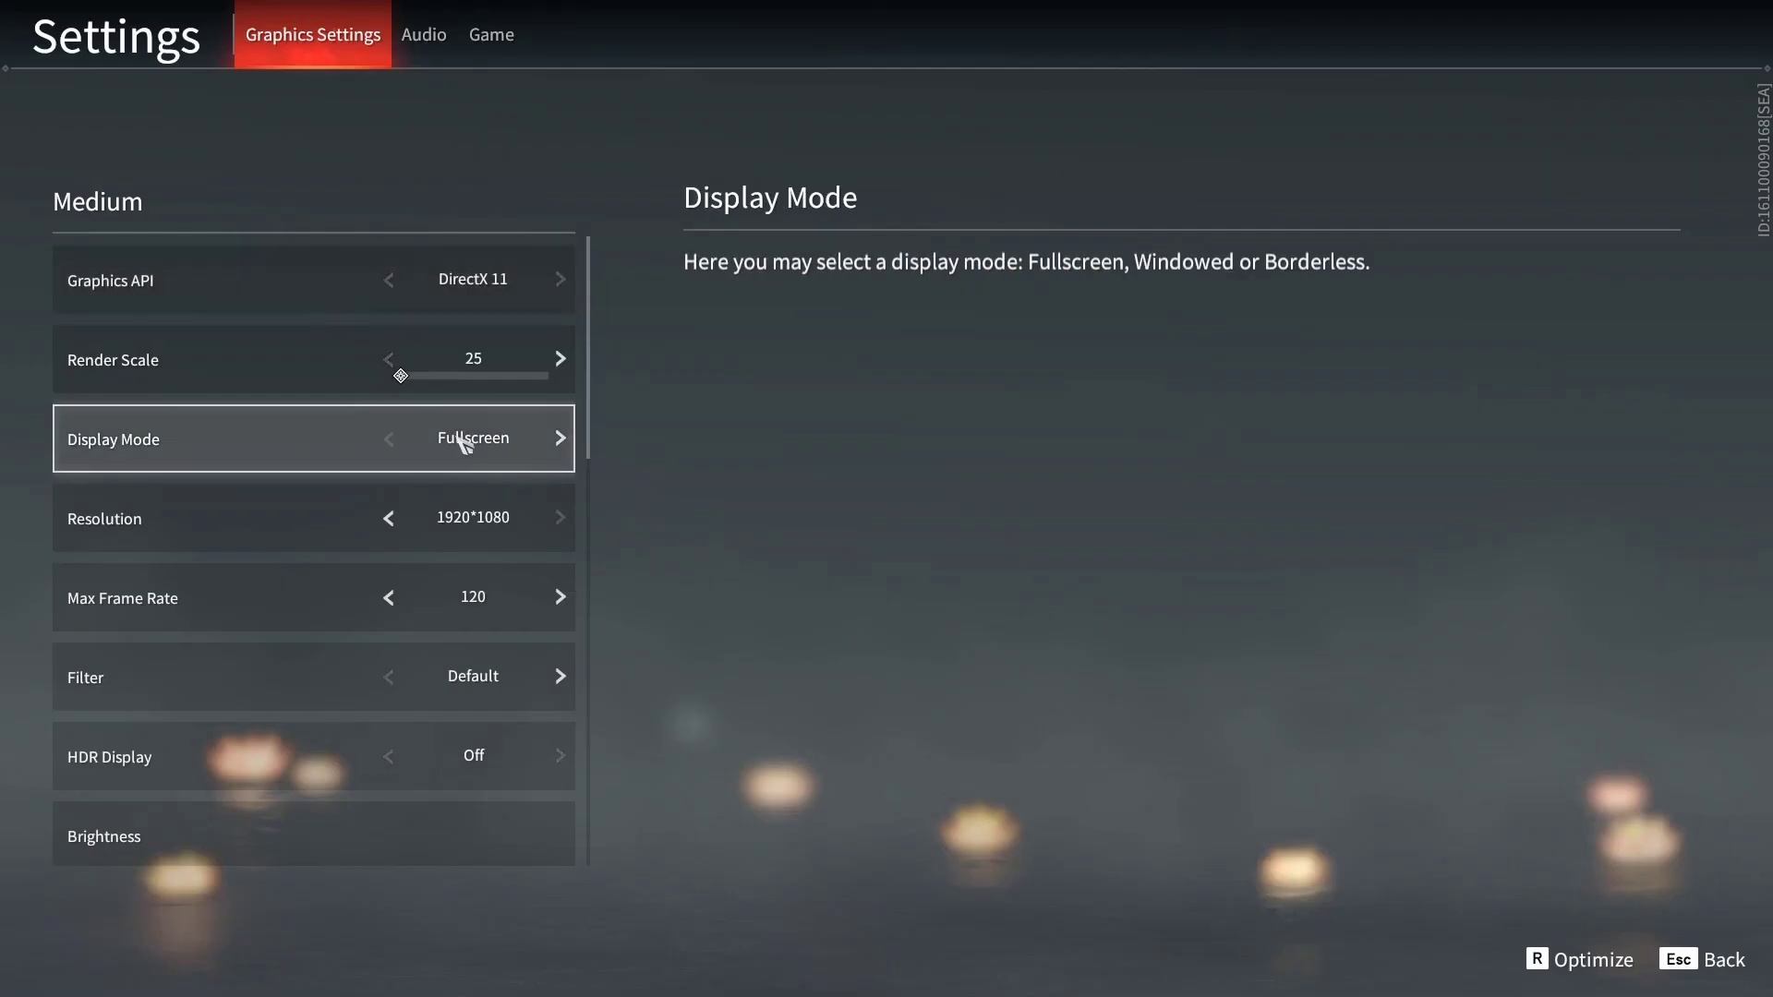
pyautogui.moveTo(403, 377); pyautogui.dragTo(611, 386)
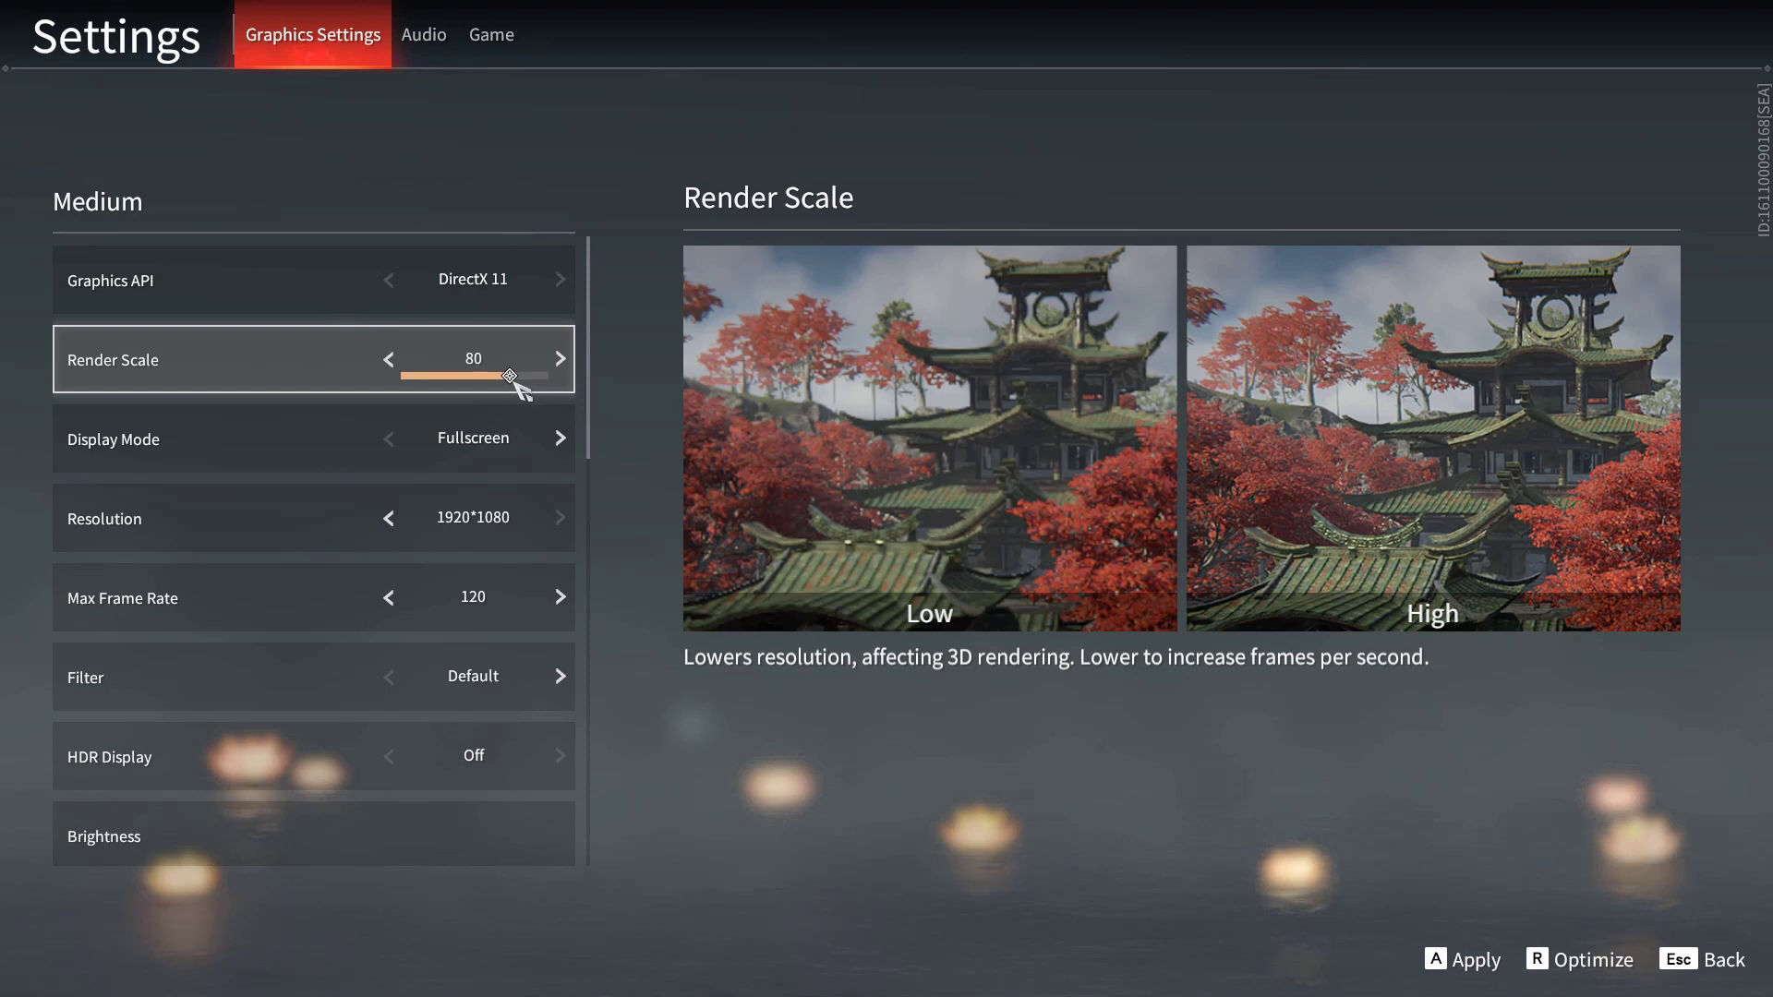
pyautogui.click(1487, 960)
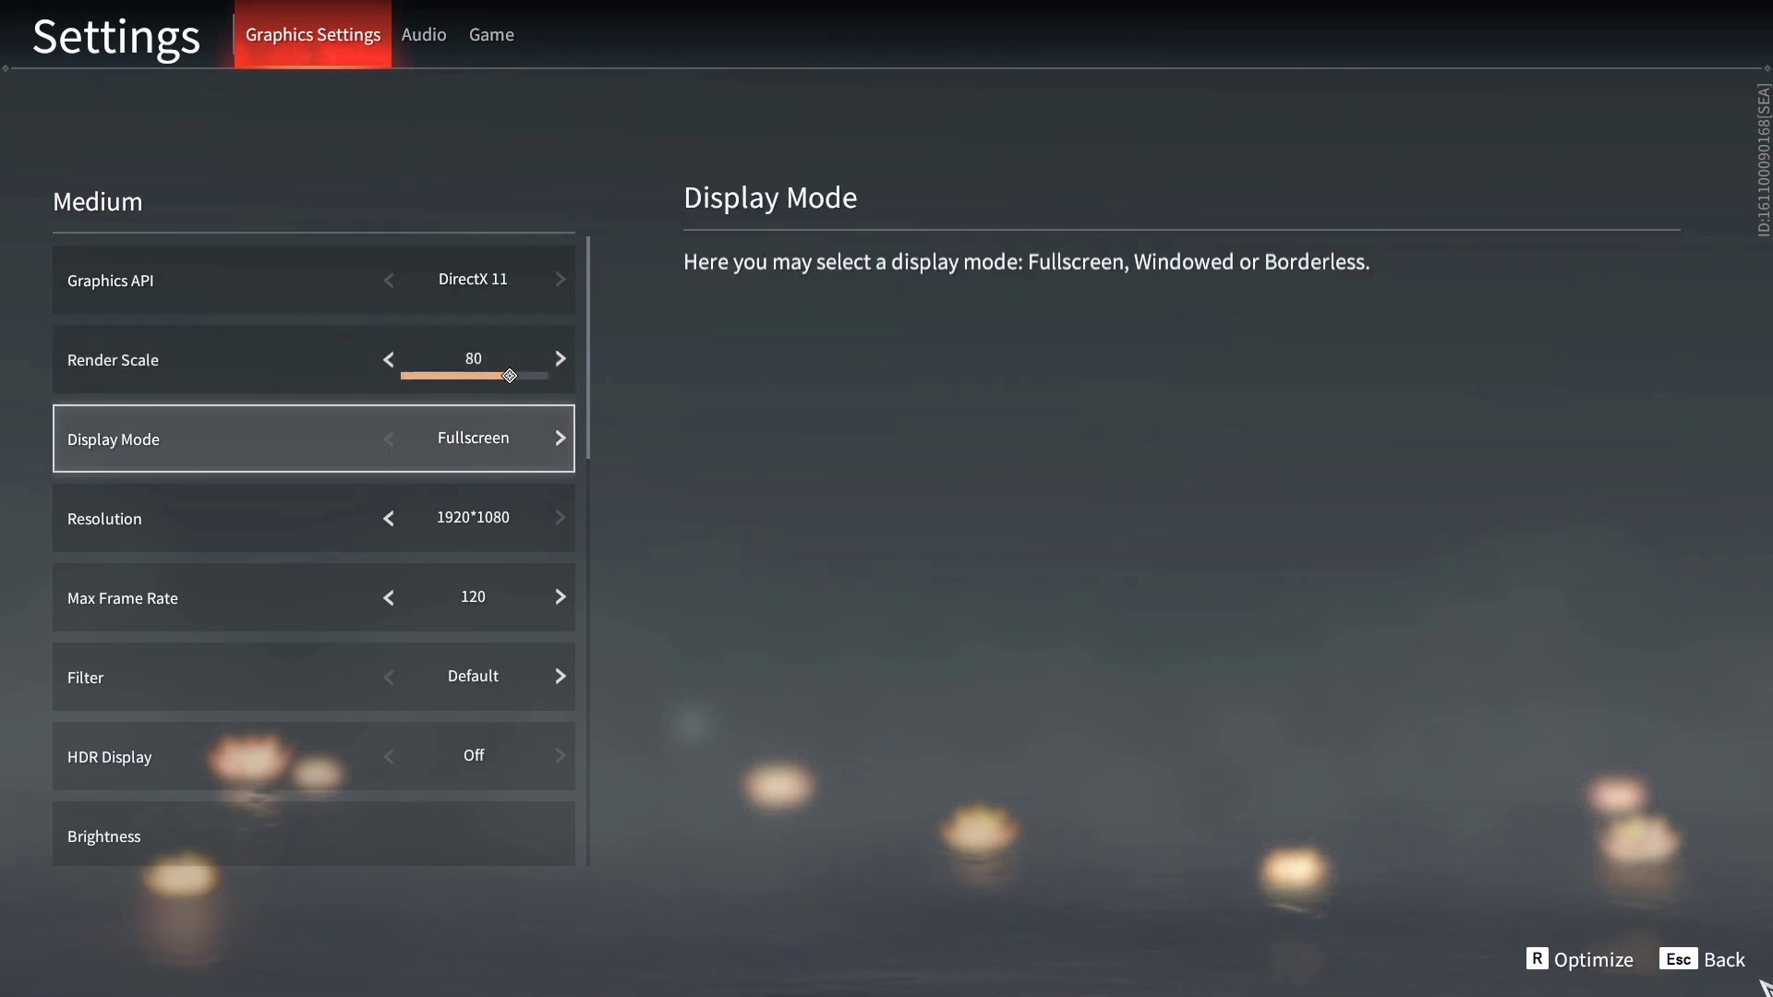
# - Check the picture by running in the training ground, and raise Render Scale to 100 in the graphics settings
pyautogui.press('Escape')
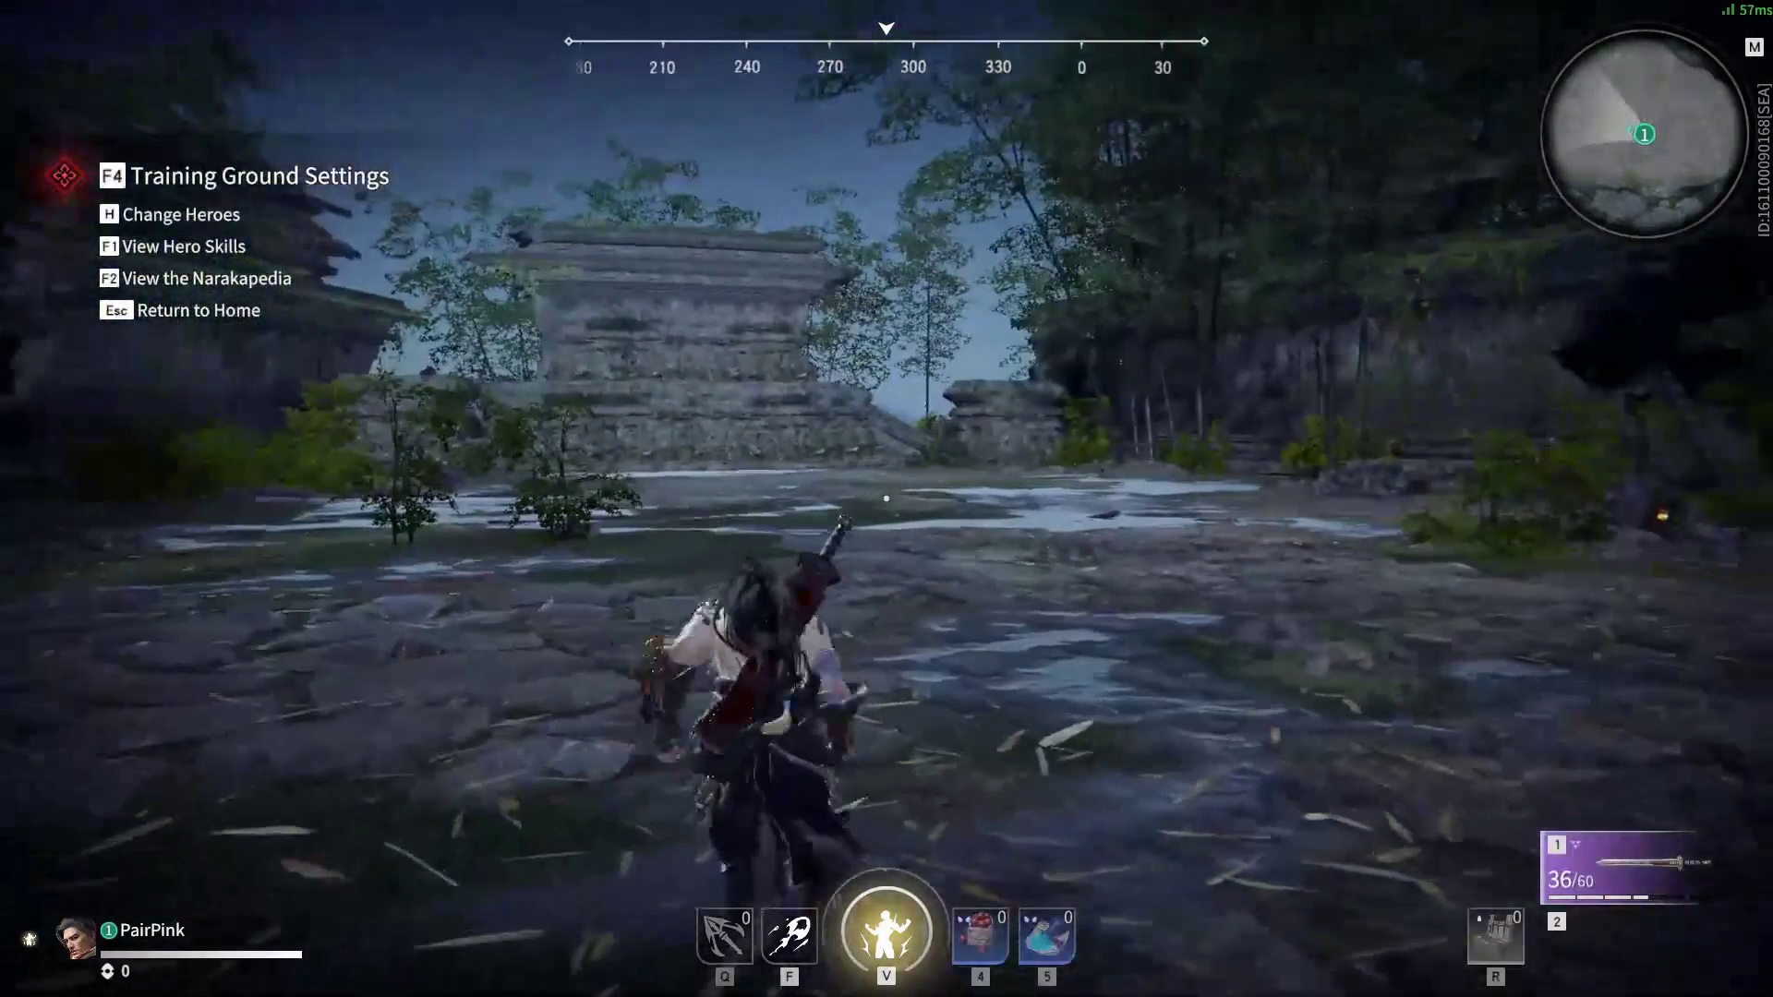
pyautogui.press('w')
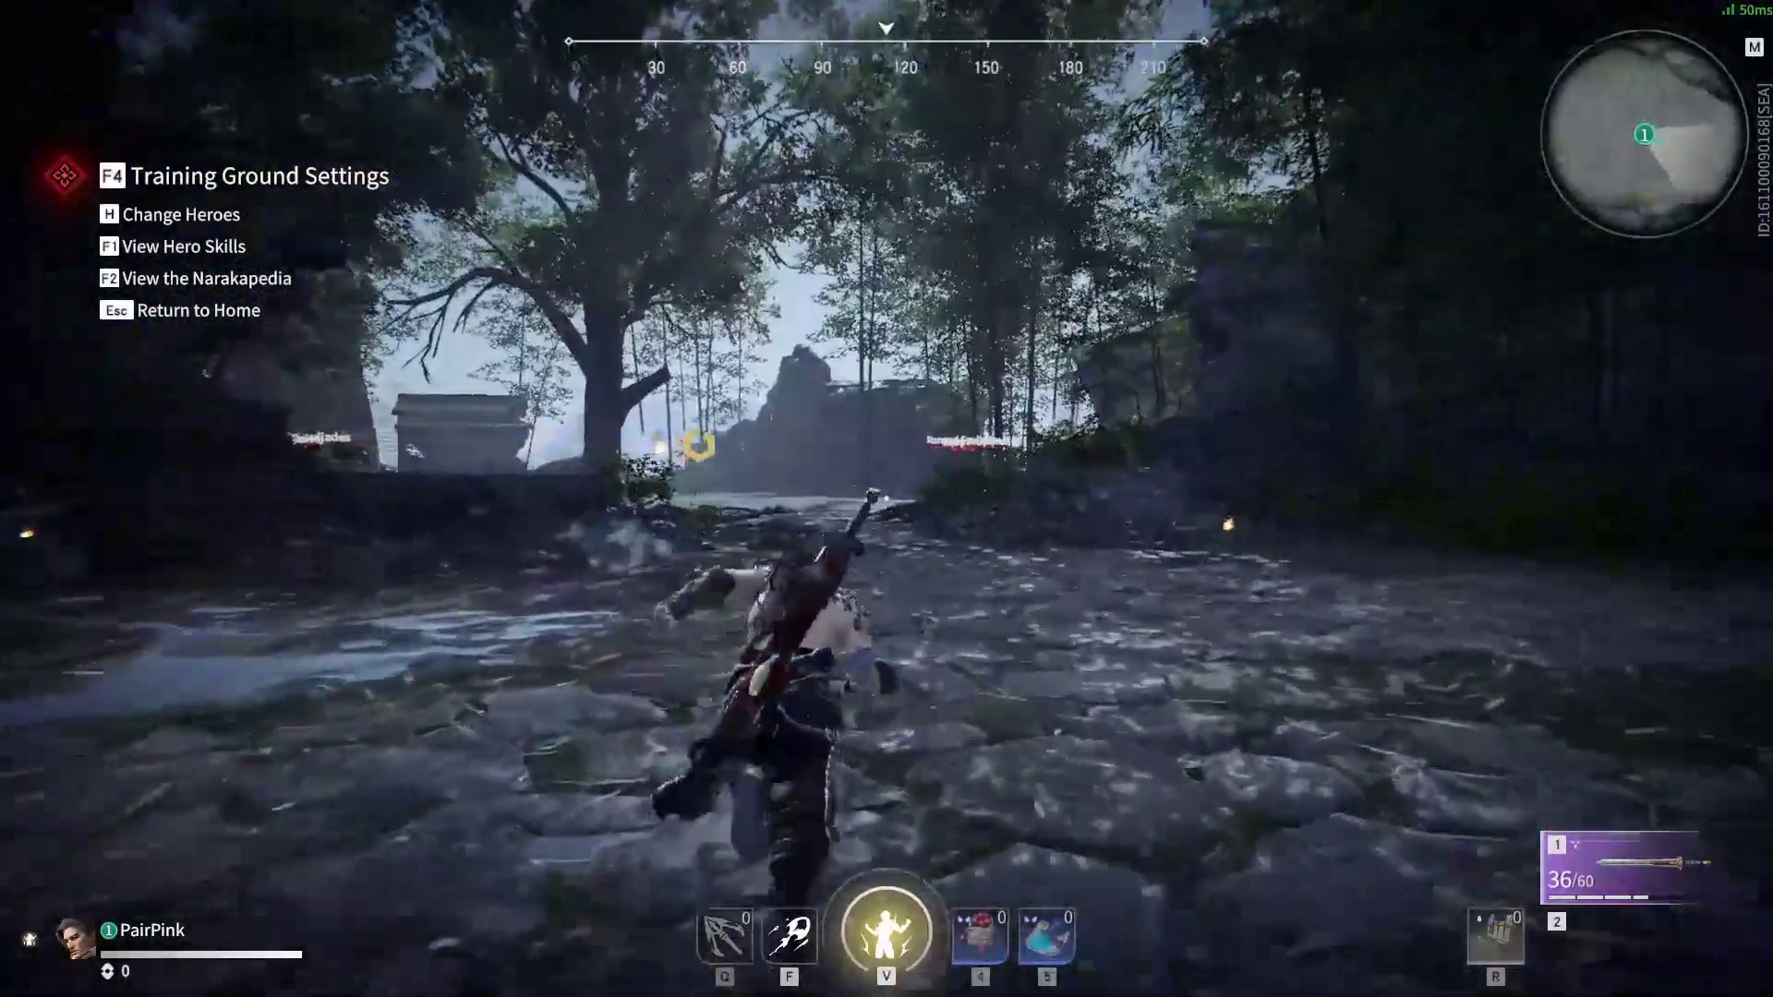
pyautogui.press('Escape')
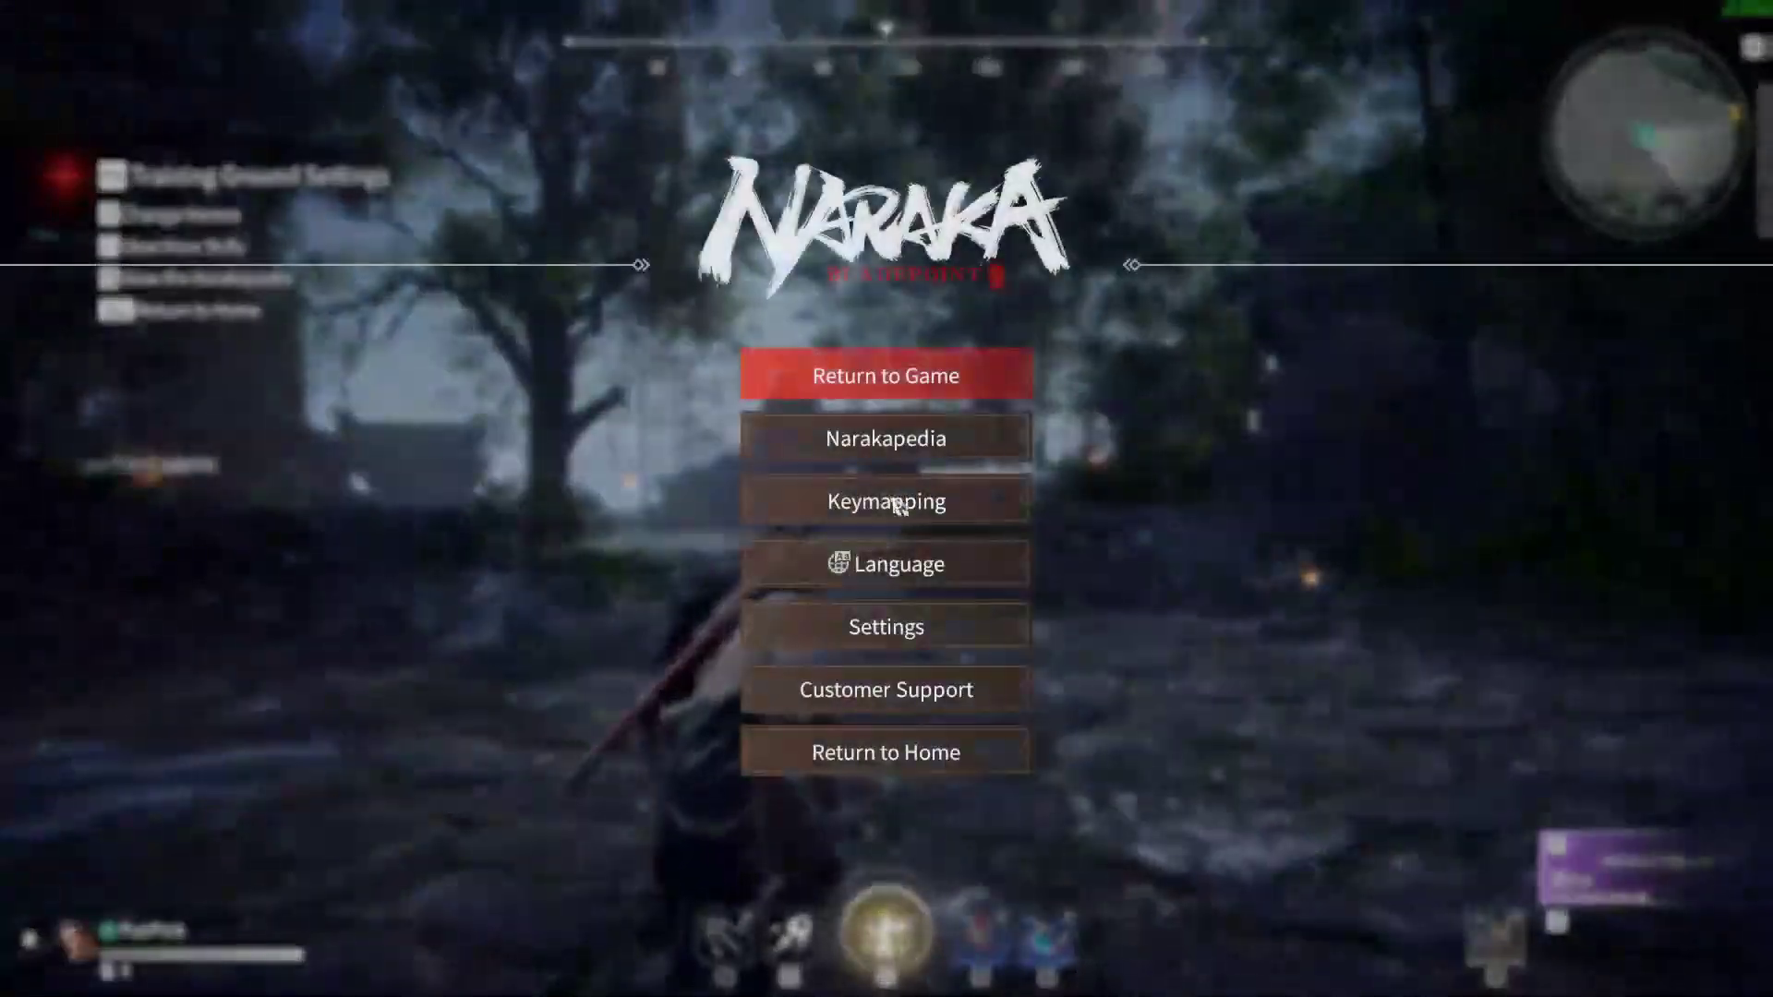
pyautogui.click(855, 624)
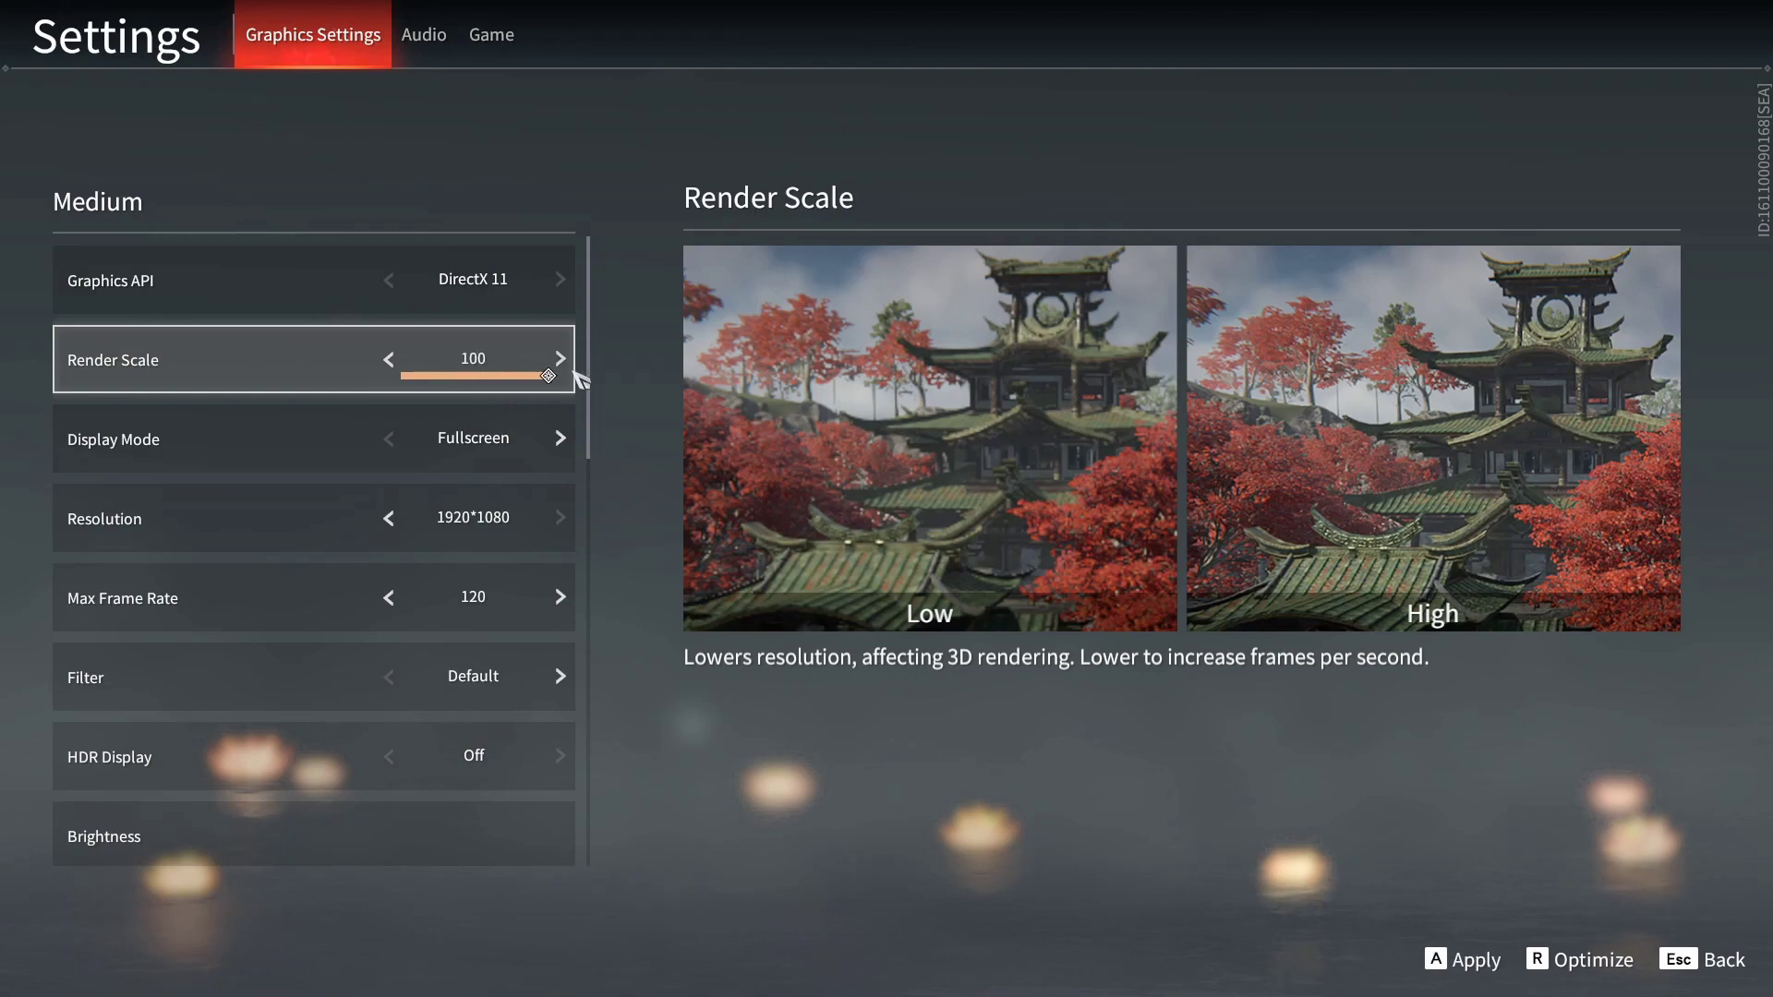
pyautogui.click(572, 378)
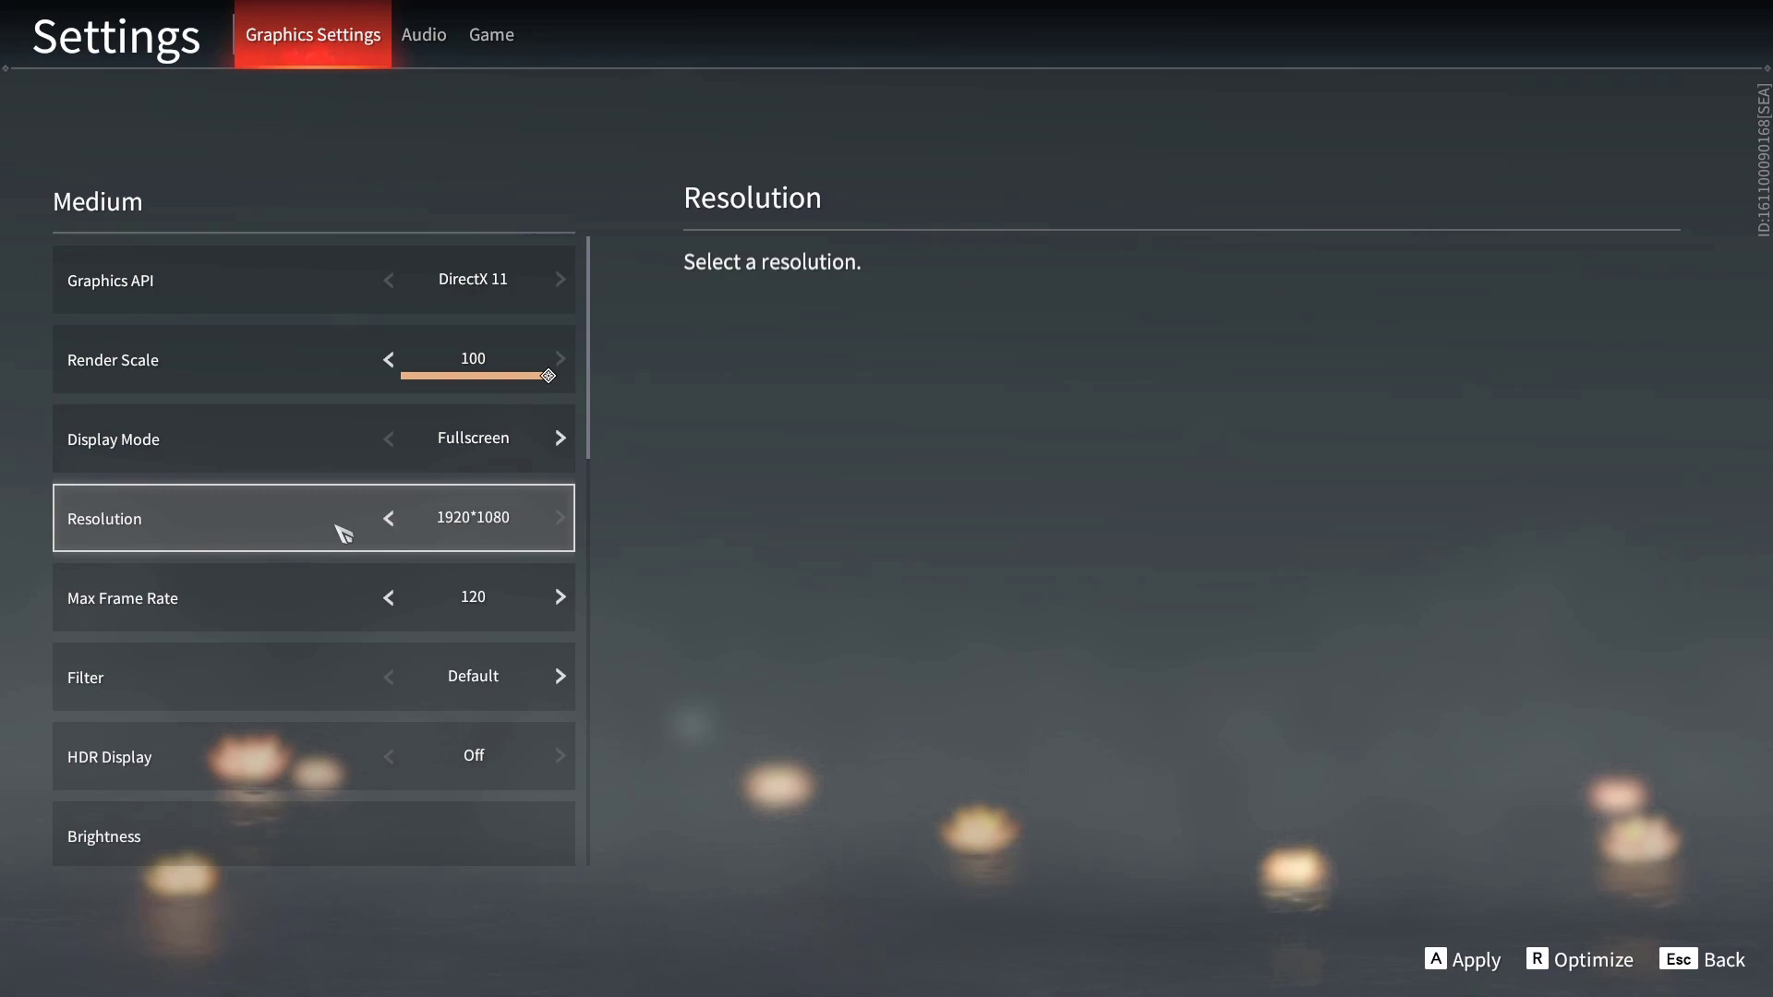
# - Lower the game's Resolution to 1280*720, apply it, and confirm the change
pyautogui.click(389, 519)
pyautogui.click(559, 518)
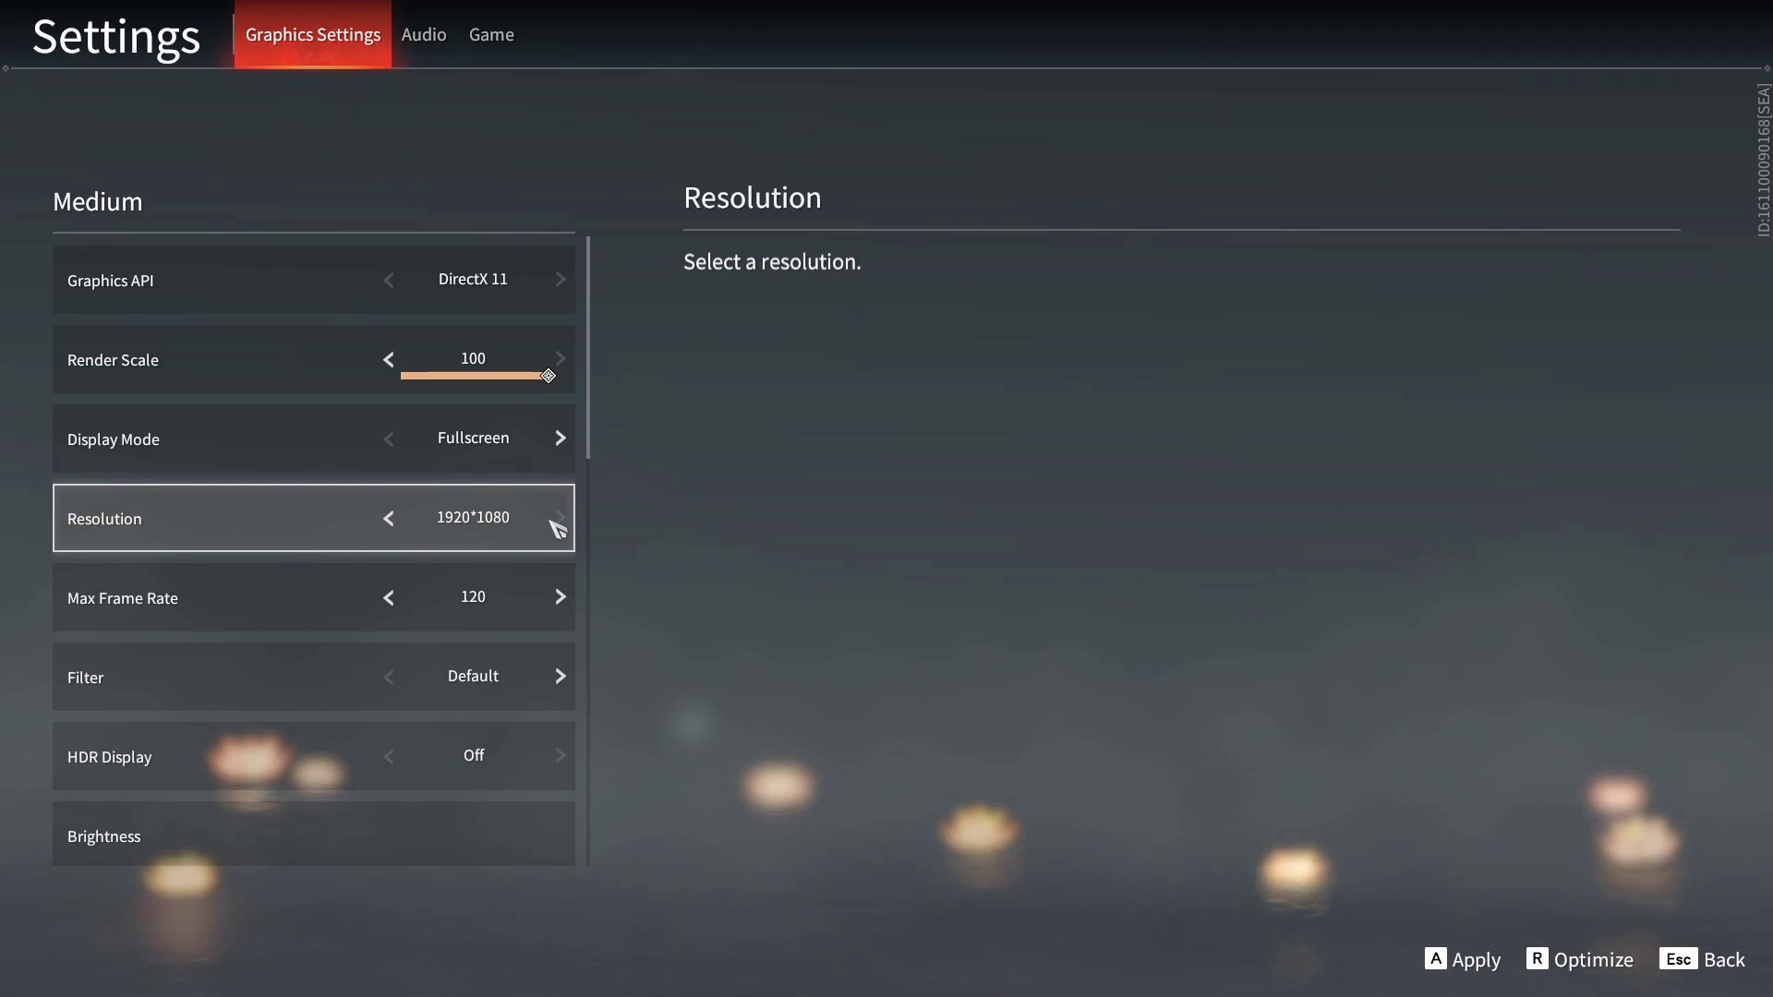
pyautogui.click(387, 519)
pyautogui.click(388, 519)
pyautogui.click(388, 519)
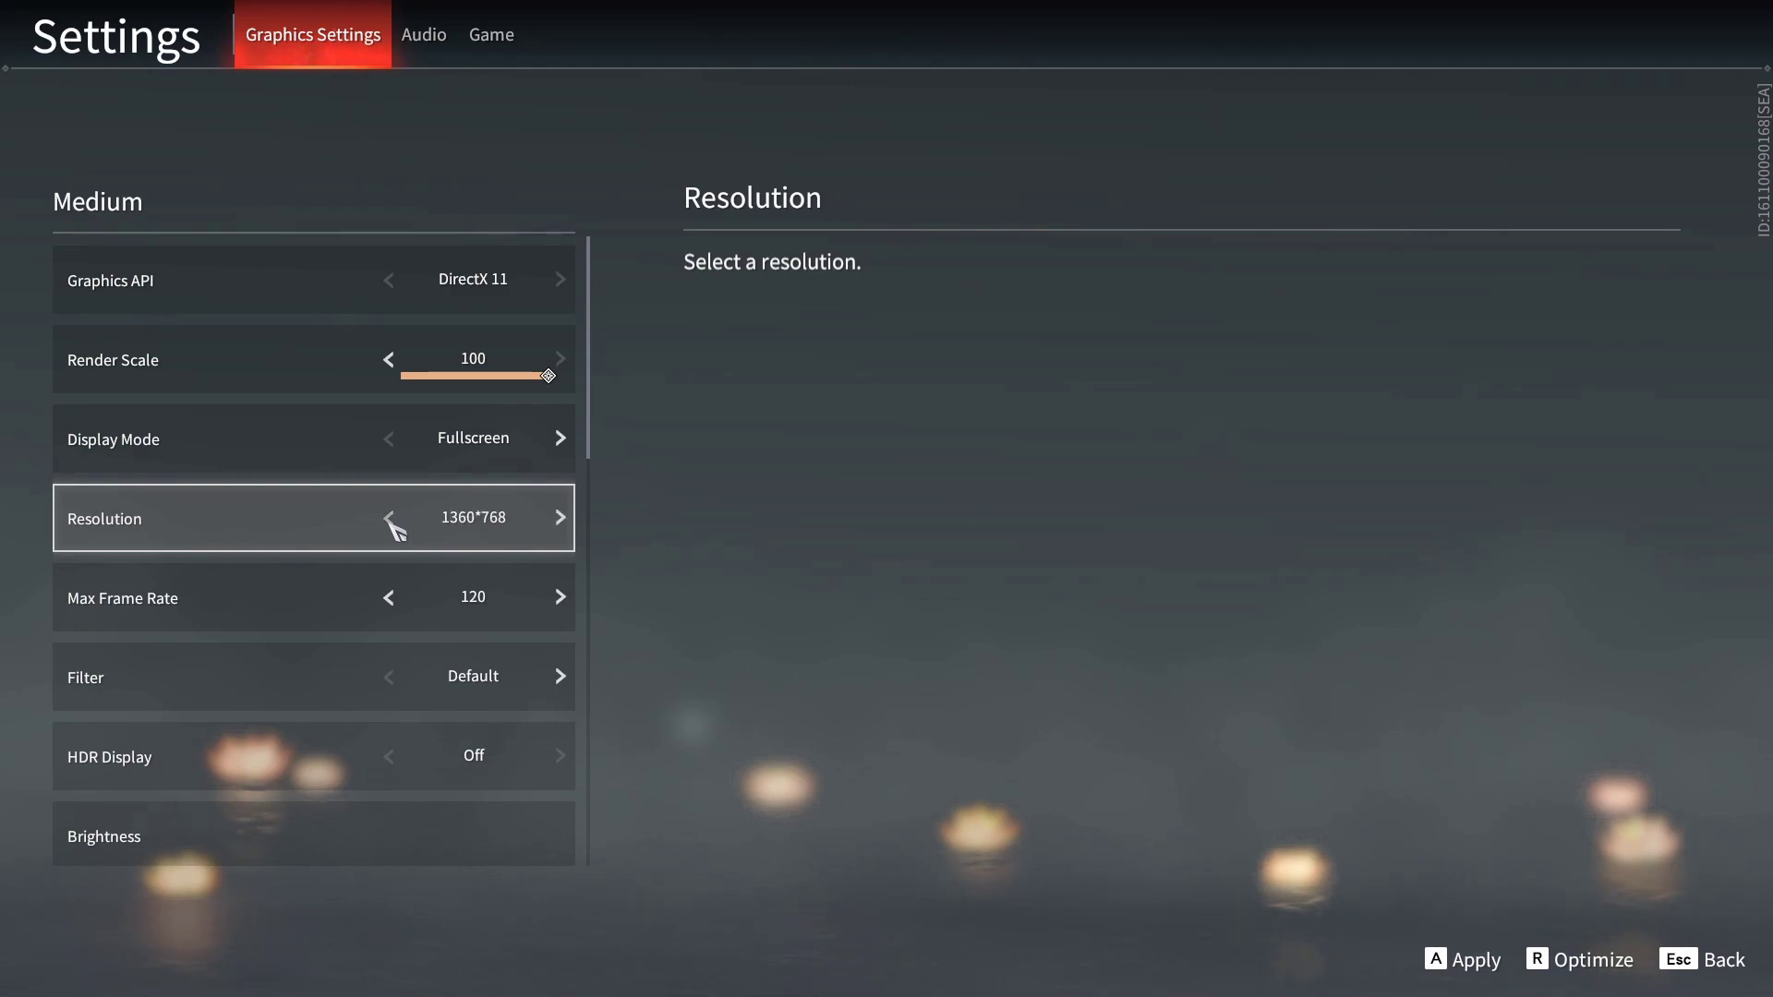
pyautogui.click(561, 518)
pyautogui.click(1466, 959)
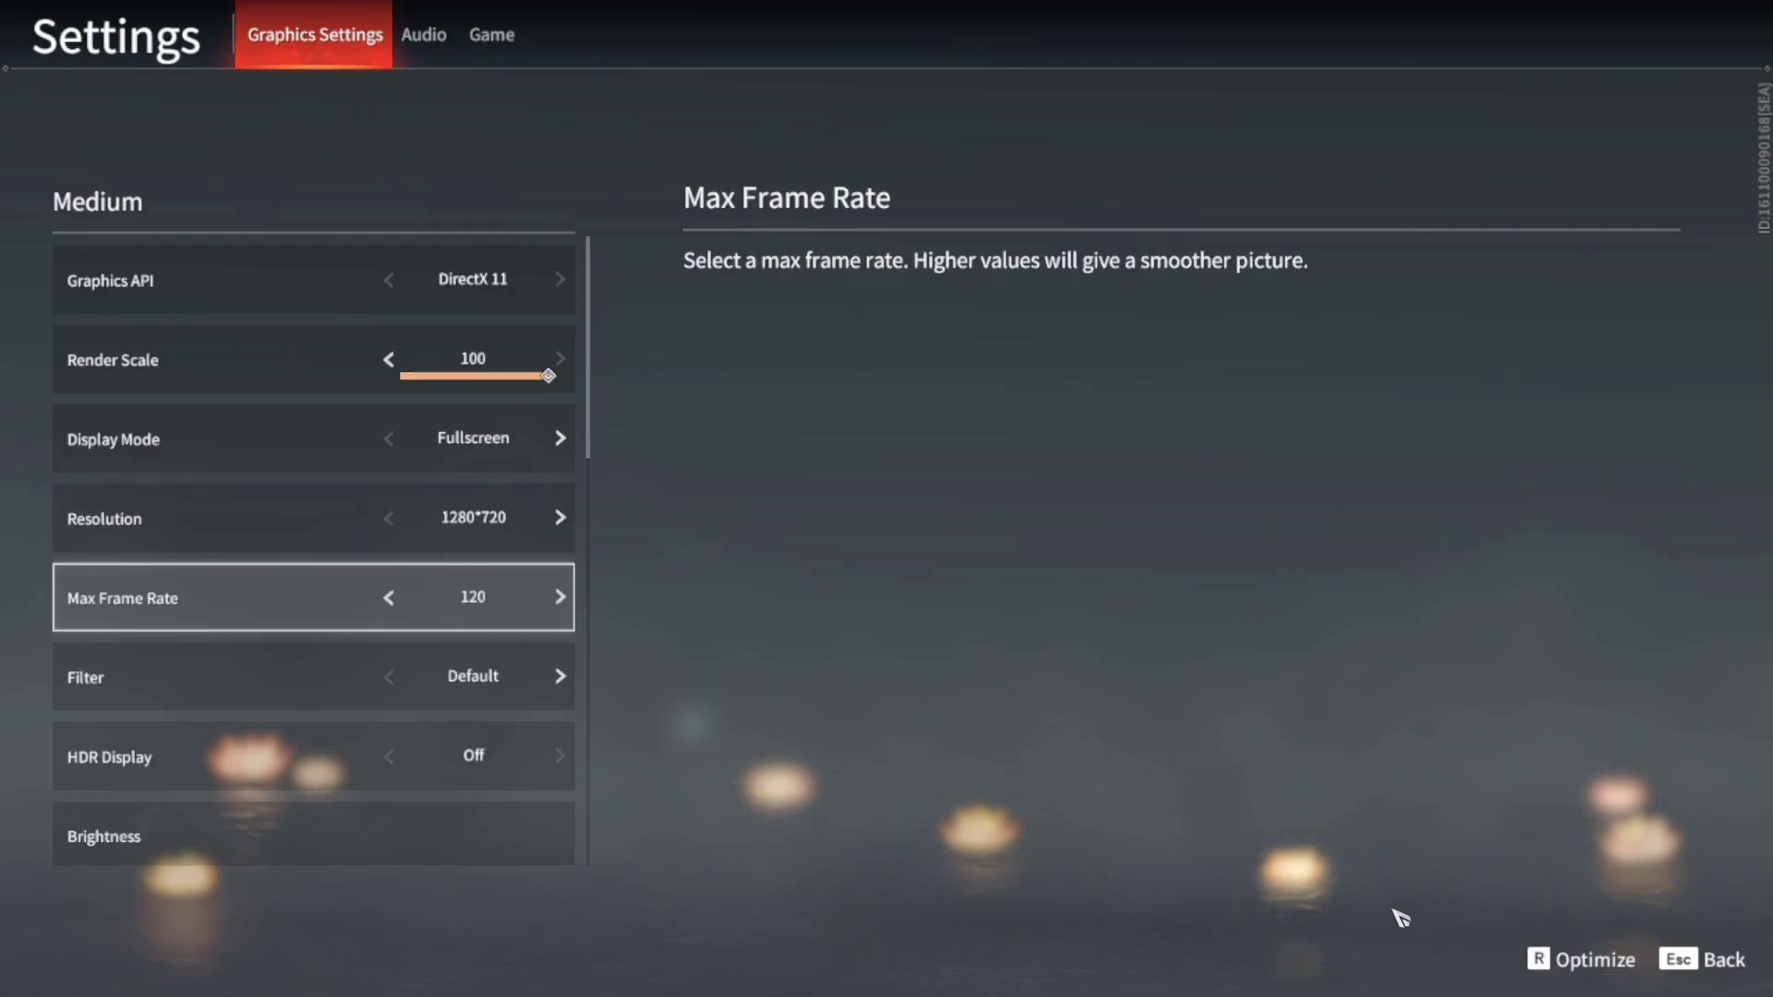
pyautogui.click(848, 591)
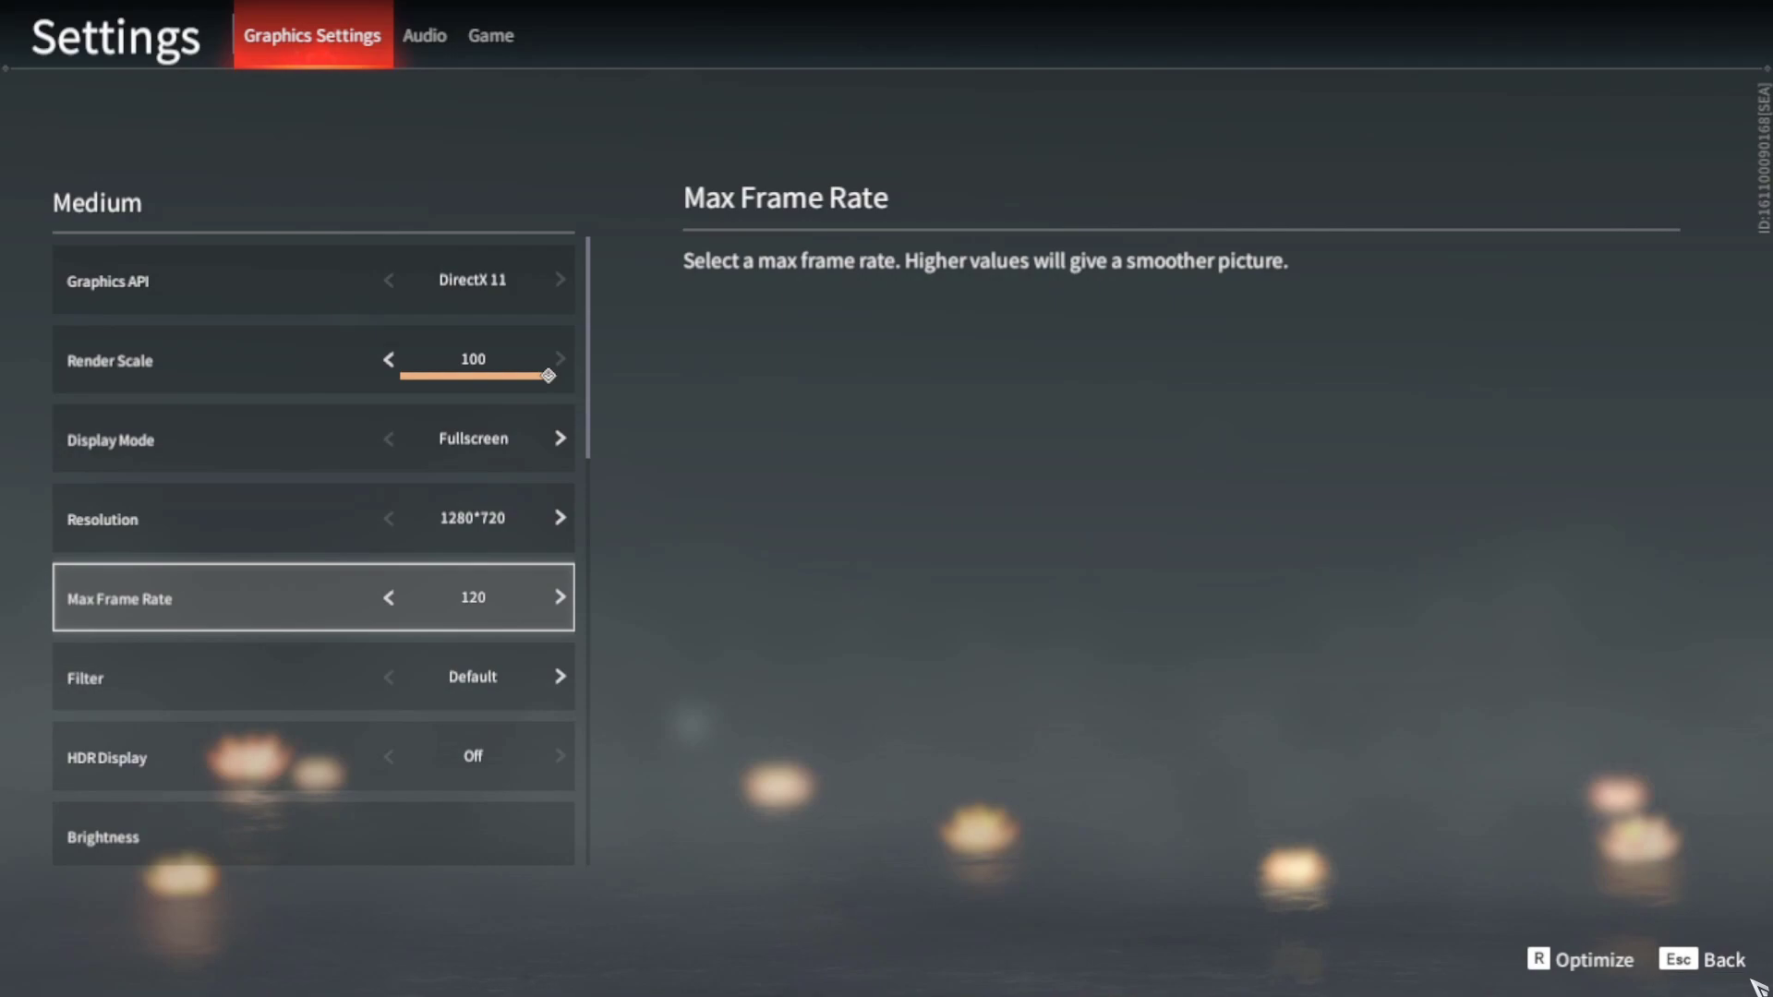
# - Return to the training ground and run around to examine image quality and smoothness at the lowered resolution
pyautogui.press('Escape')
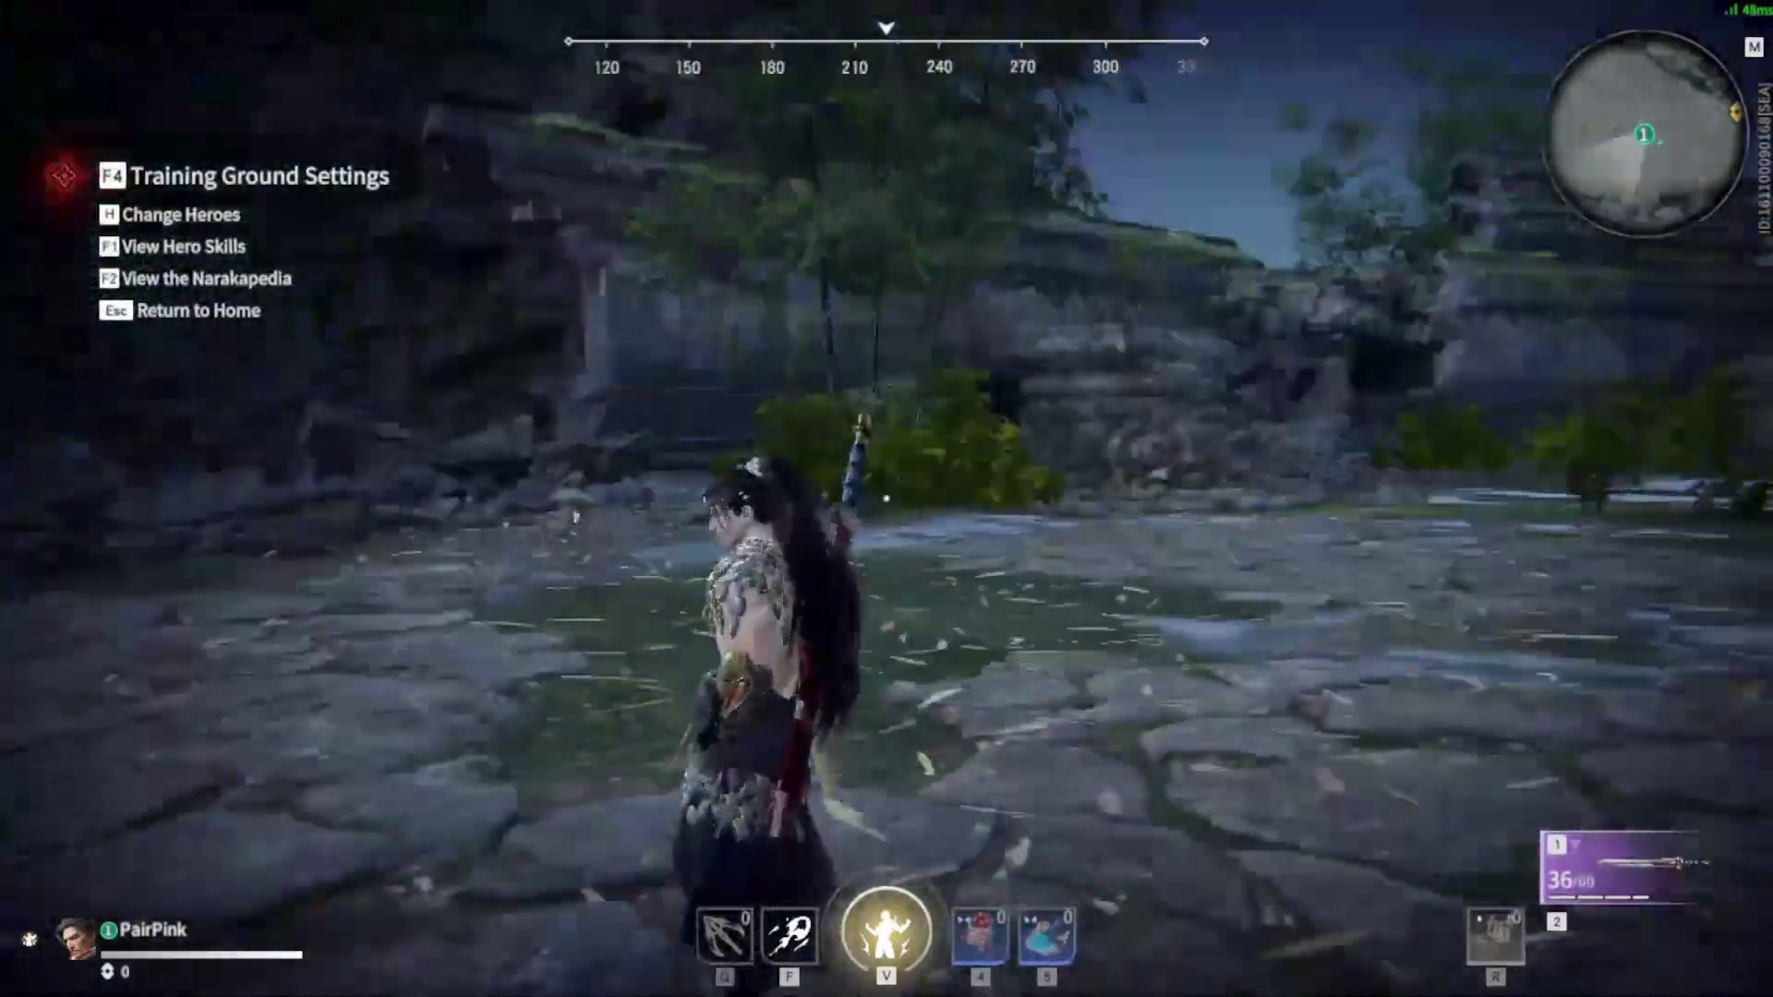
pyautogui.press('w')
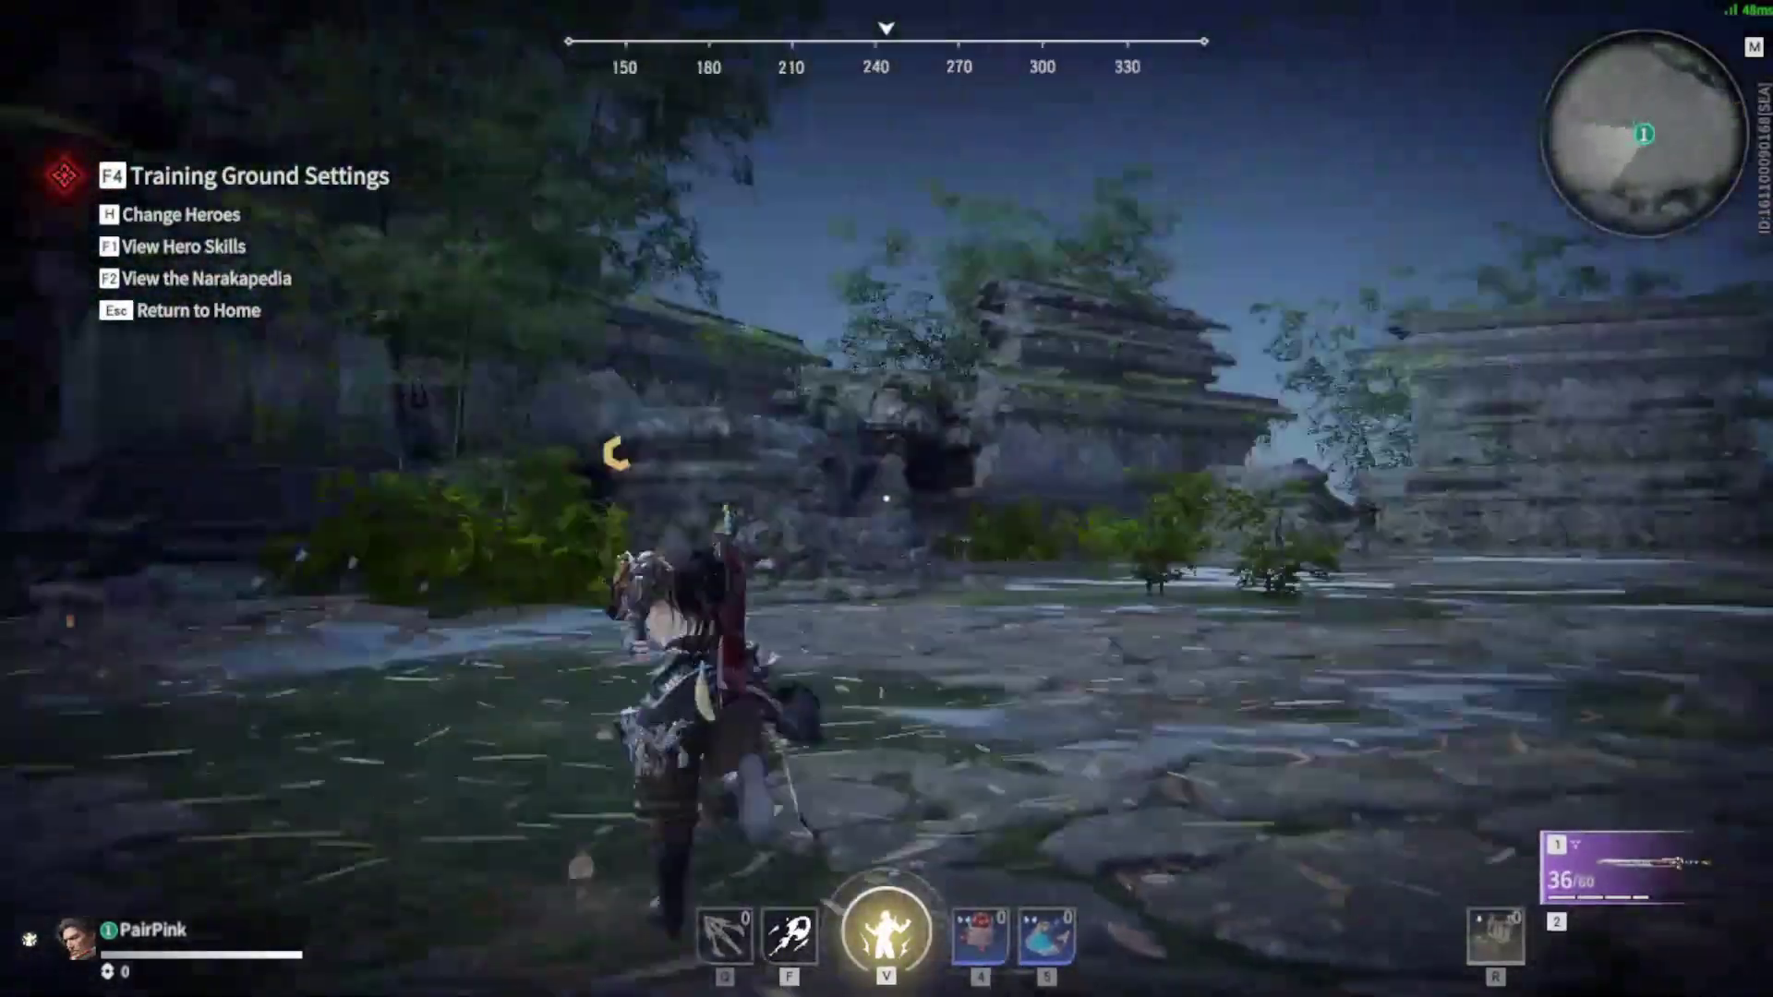
pyautogui.press('a')
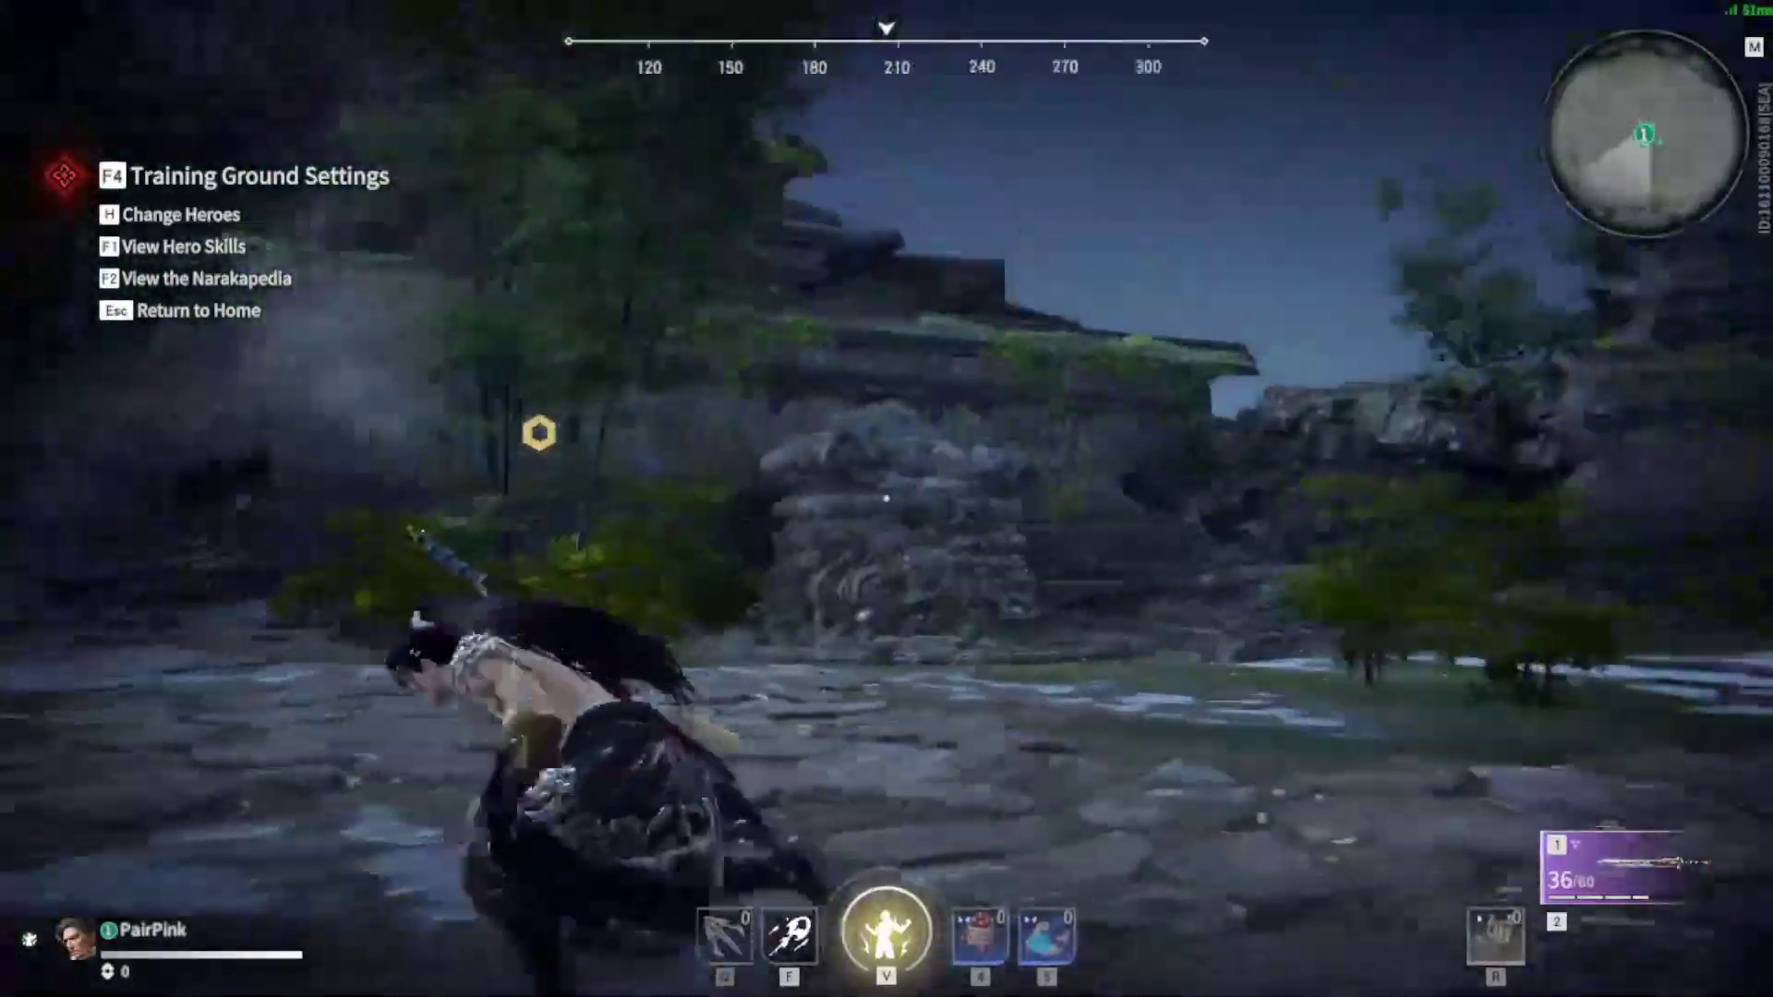
pyautogui.press('w')
pyautogui.press('w')
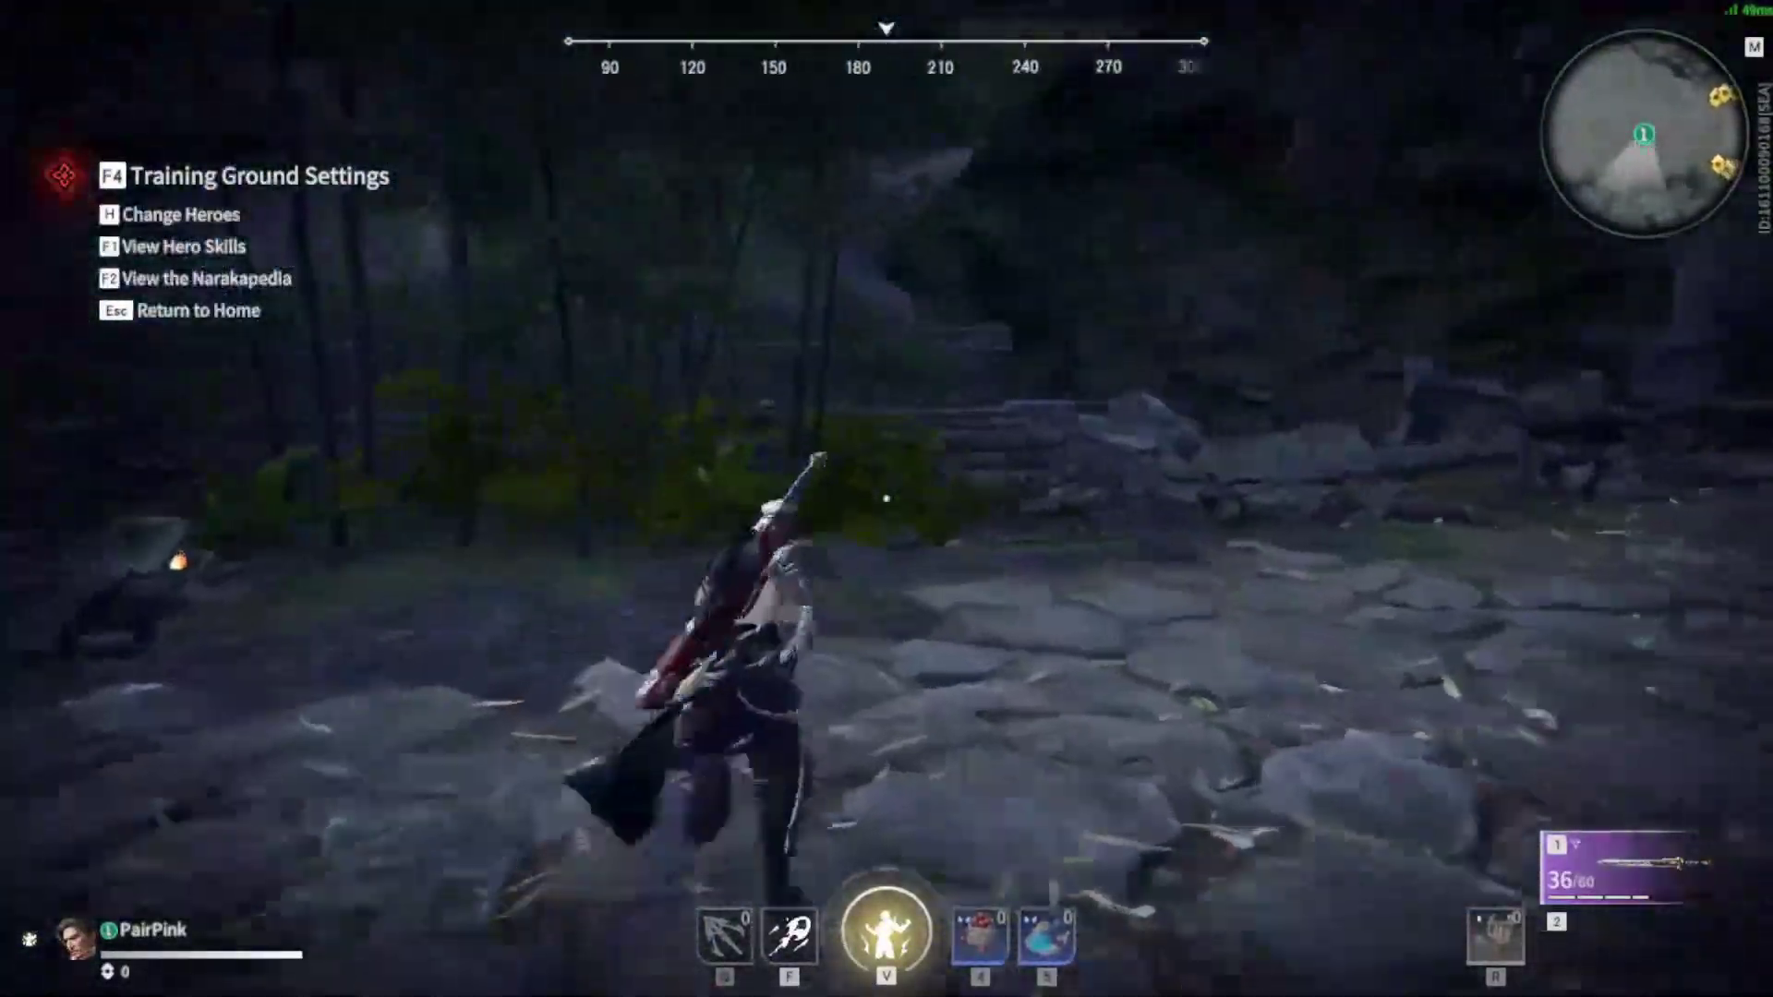
pyautogui.press('w')
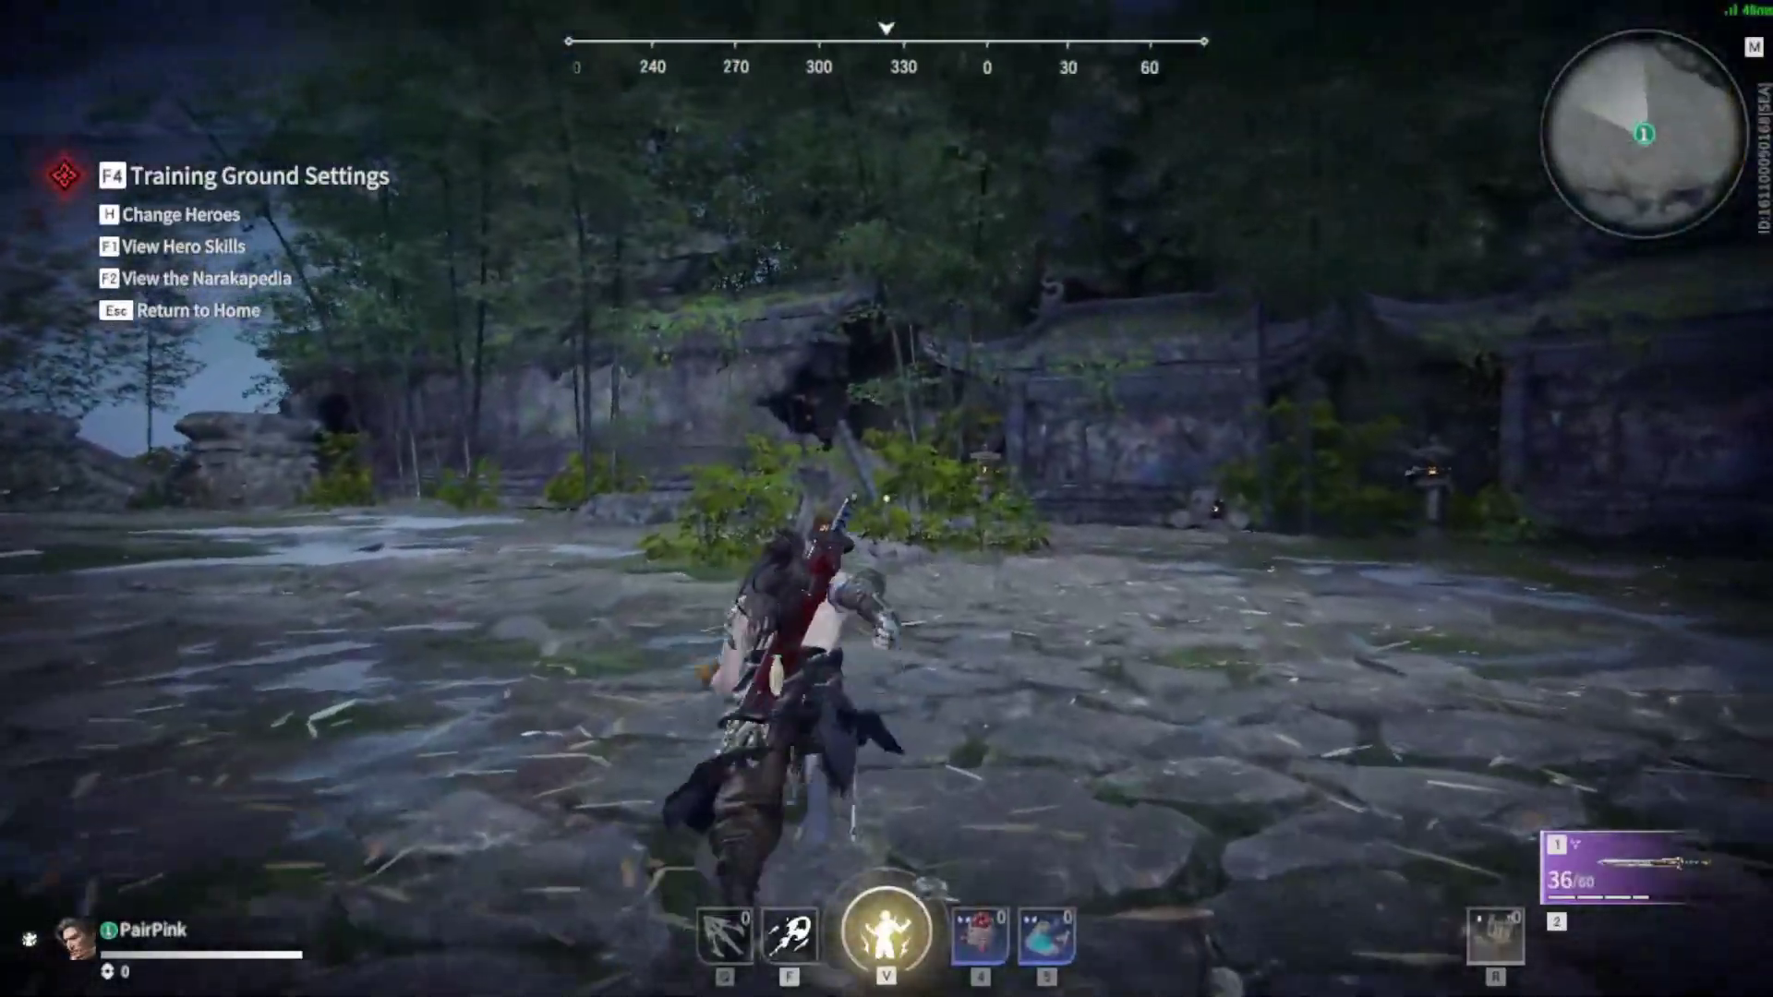
pyautogui.press('w')
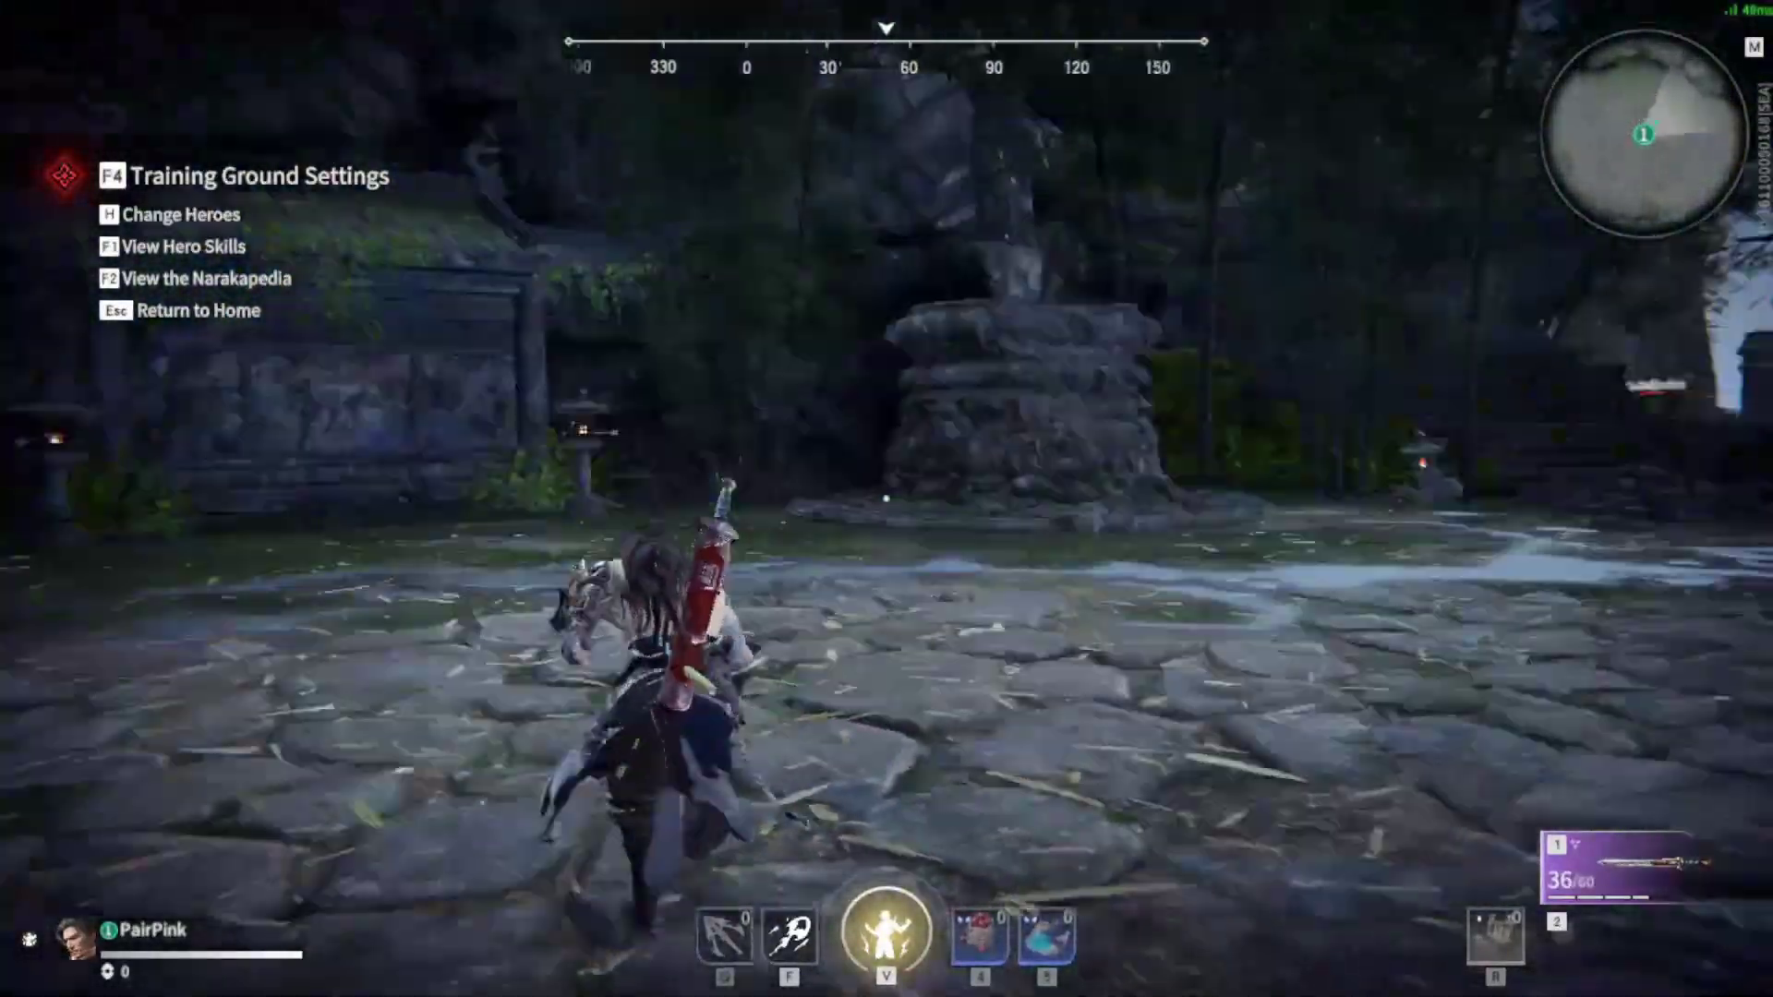